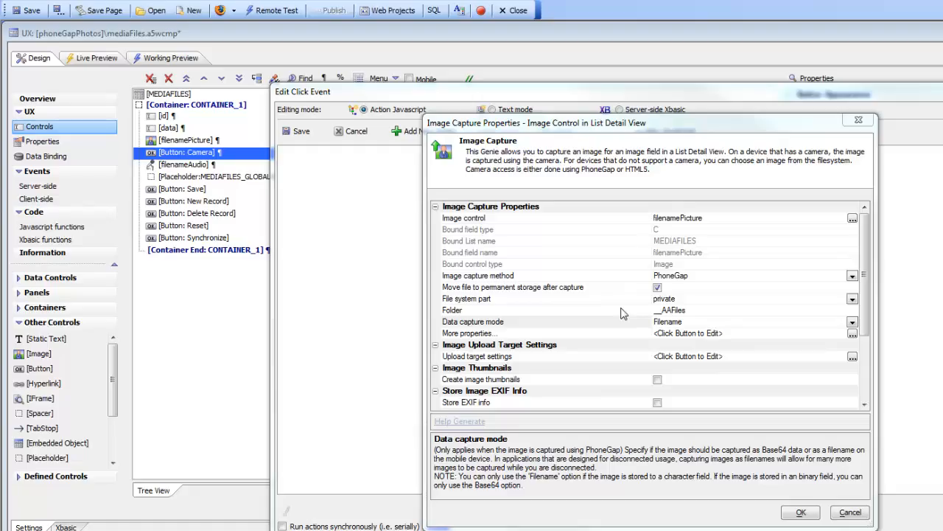
Confirm the image capture settings and save the camera button's click event action
left_click(801, 513)
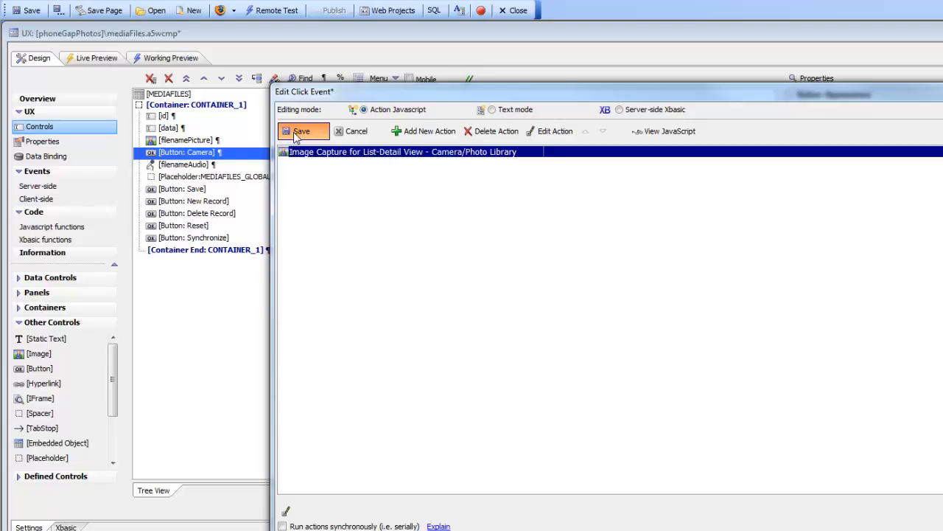
left_click(298, 134)
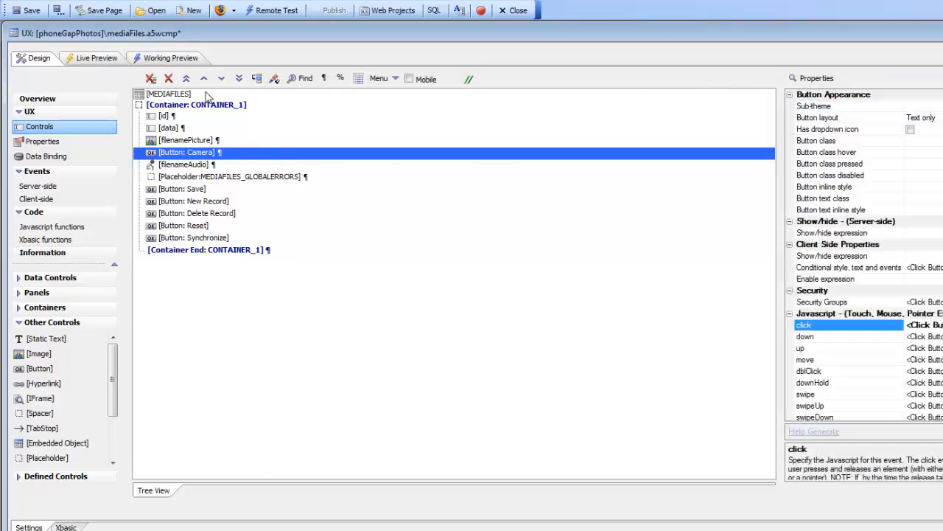
In Working Preview, enter test1 as a new record's data, save it and synchronize
left_click(175, 61)
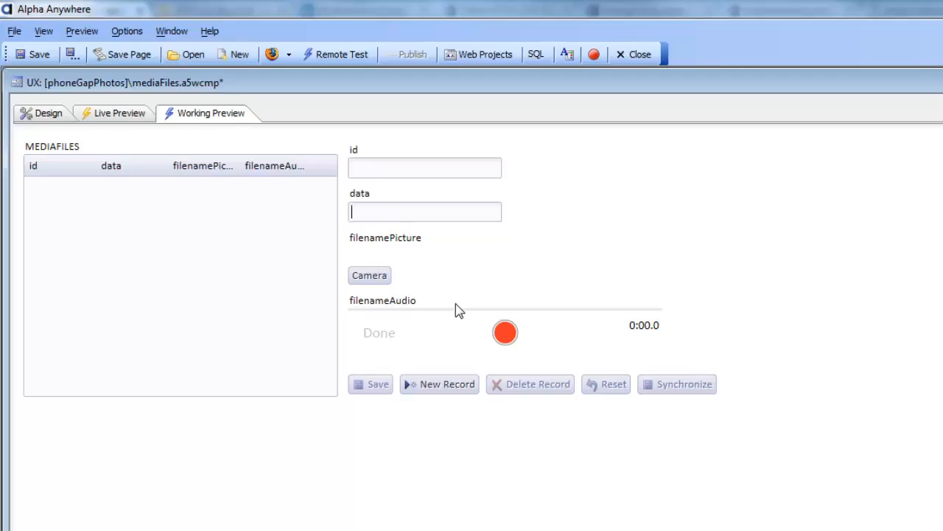
type("tes")
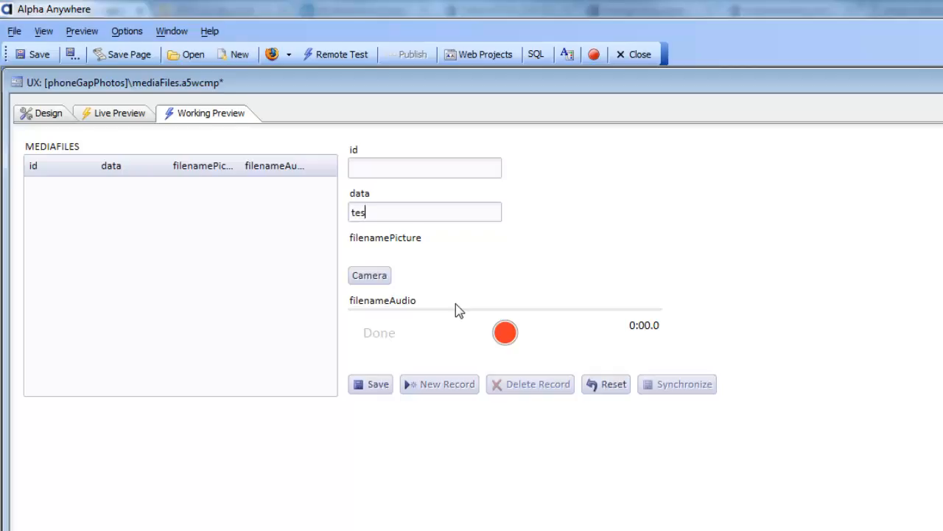
type("t1")
left_click(379, 384)
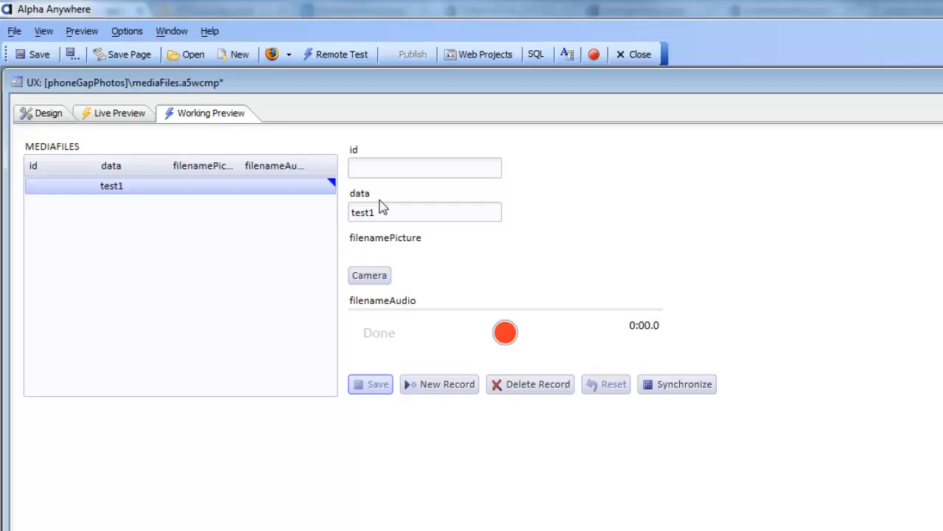
left_click(670, 385)
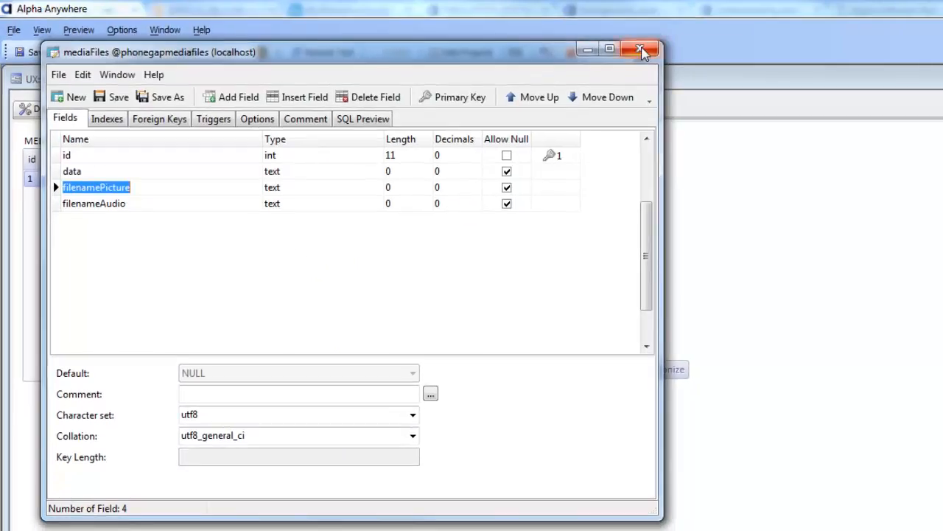
Switch to Navicat and open the mediaFiles table to inspect the stored record
left_click(640, 50)
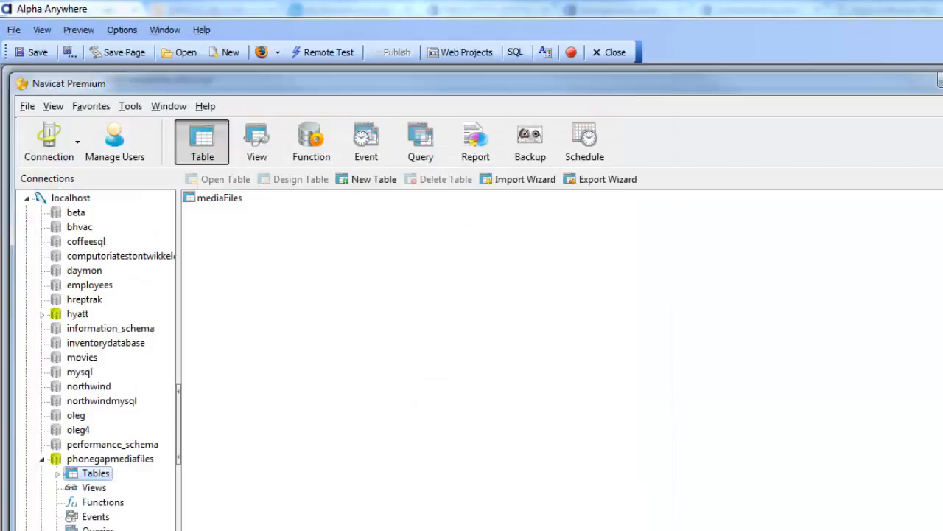
key("alt+Tab")
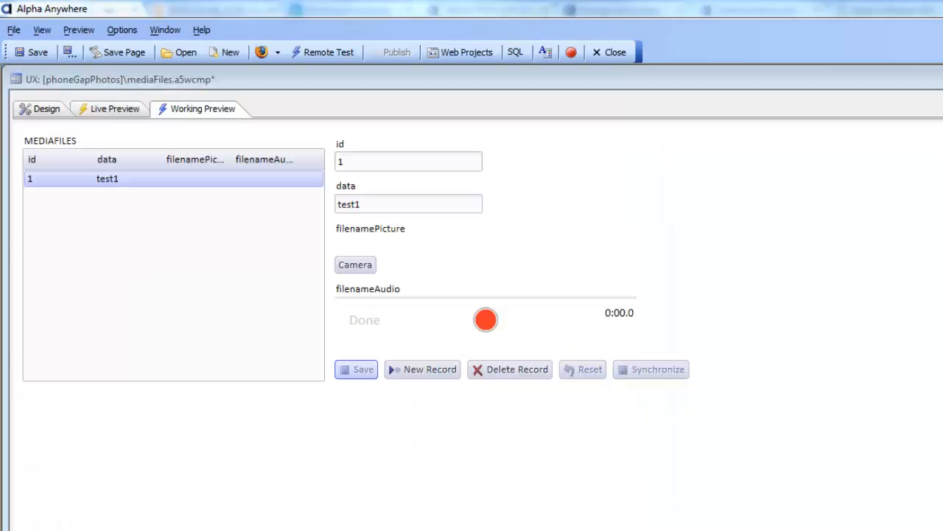
key("alt+Tab")
double_click(216, 199)
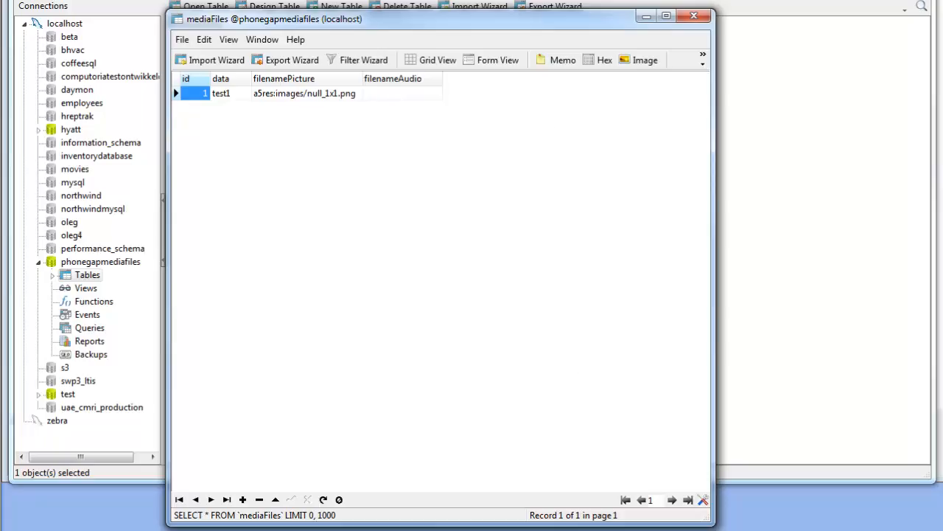
left_click_drag(453, 22, 679, 78)
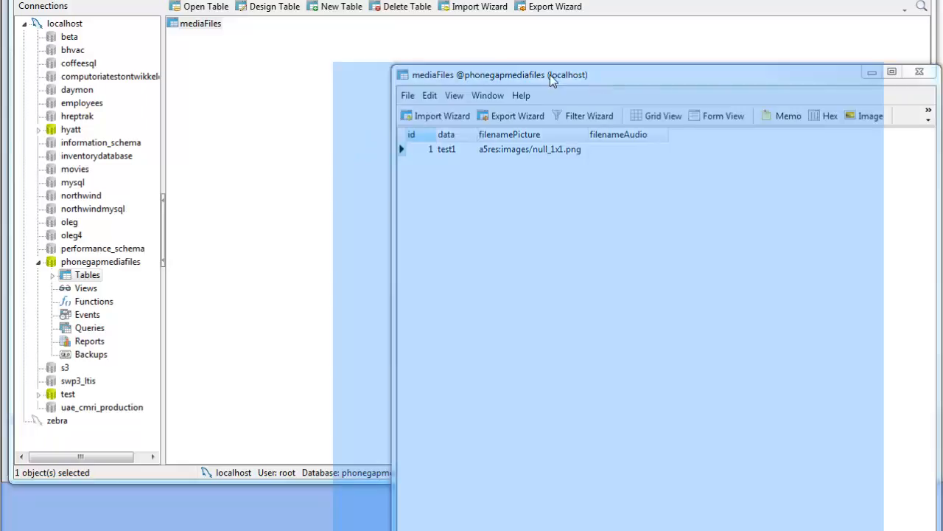
left_click_drag(616, 77, 542, 74)
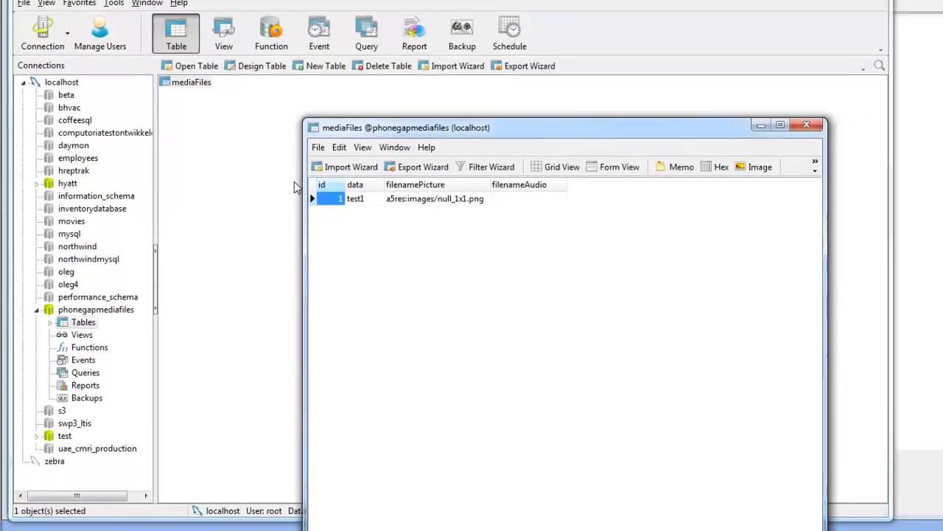
left_click(301, 133)
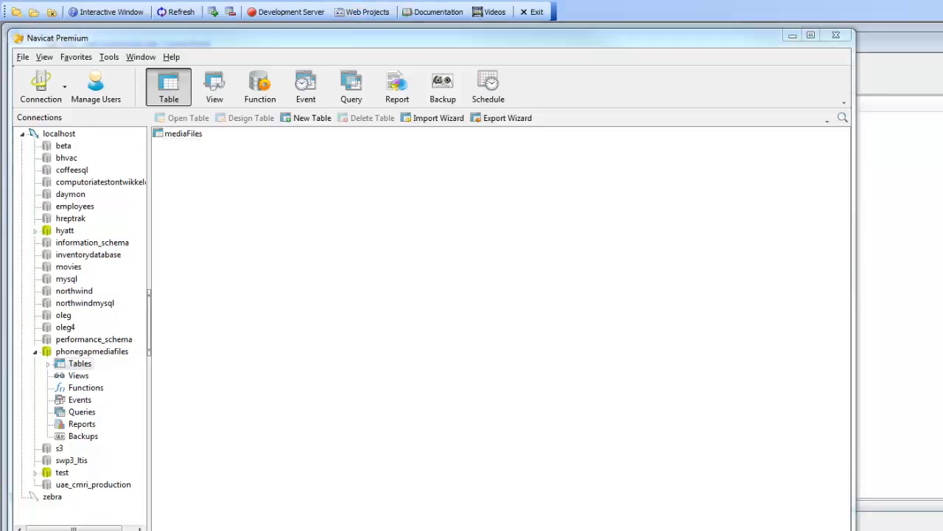
Return to the component design, open the MEDIAFILES list's builder and view its Detail View properties
key("alt+Tab")
left_click(25, 64)
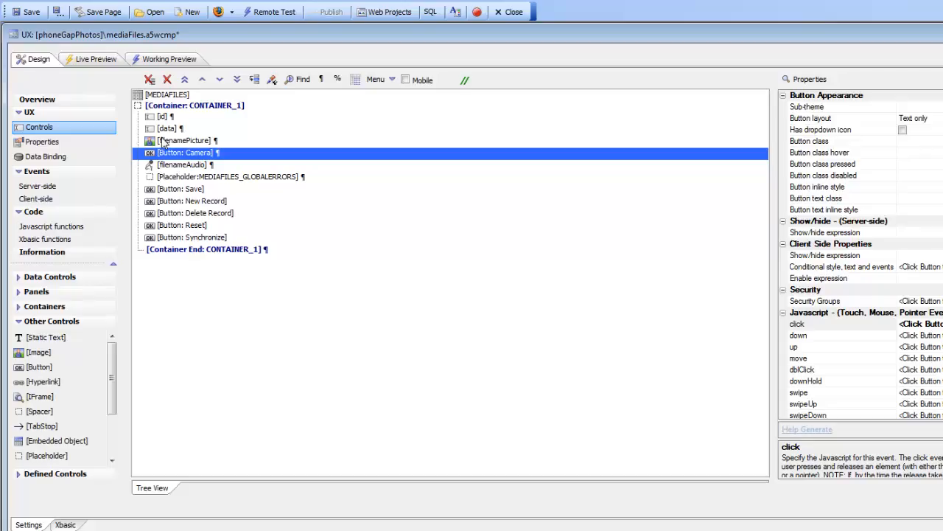
left_click(166, 97)
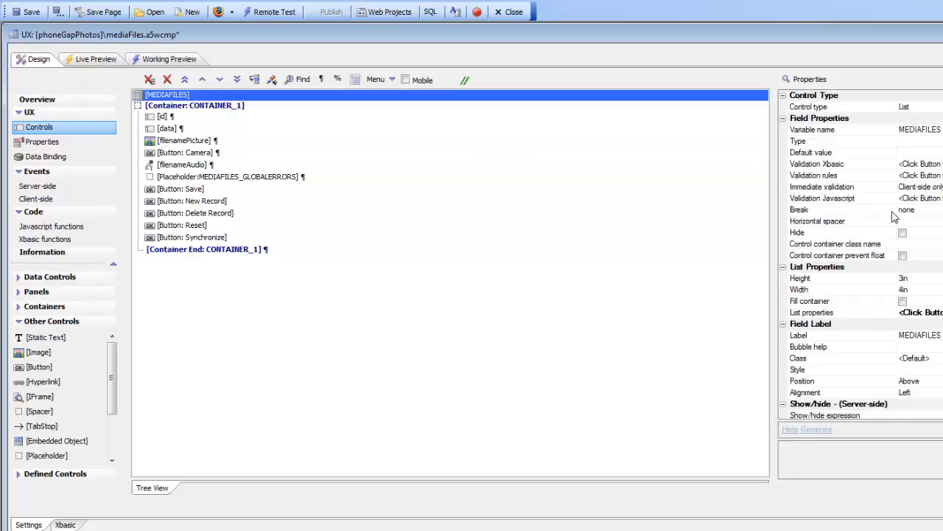
left_click_drag(942, 279, 753, 278)
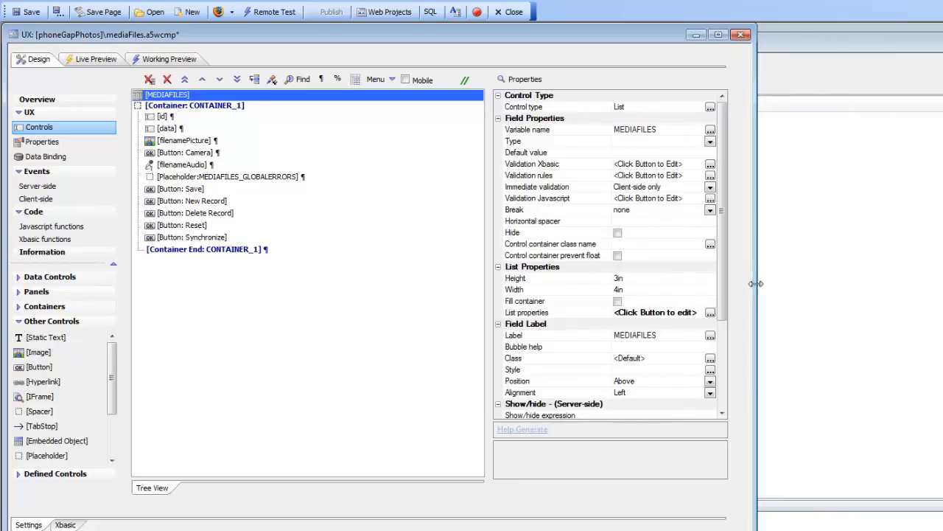
double_click(527, 317)
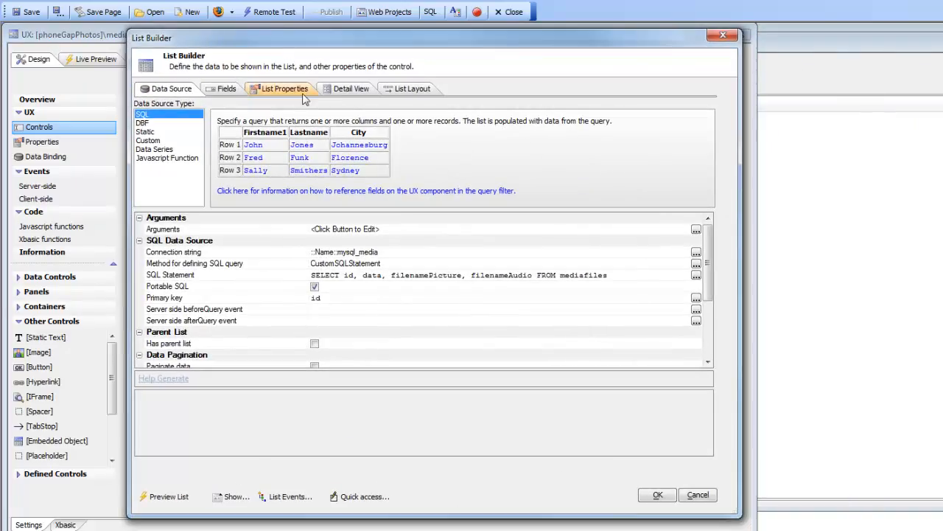
left_click(342, 90)
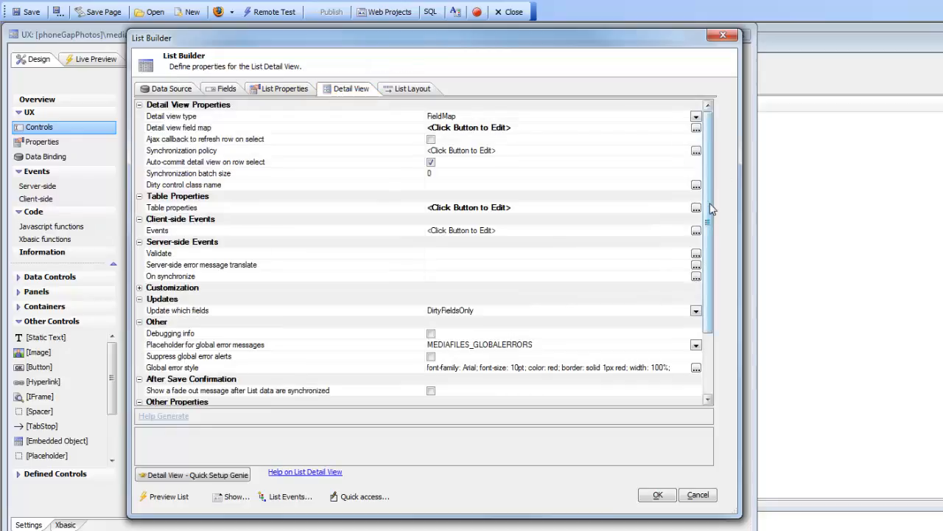
scroll(714, 206, "down", 3)
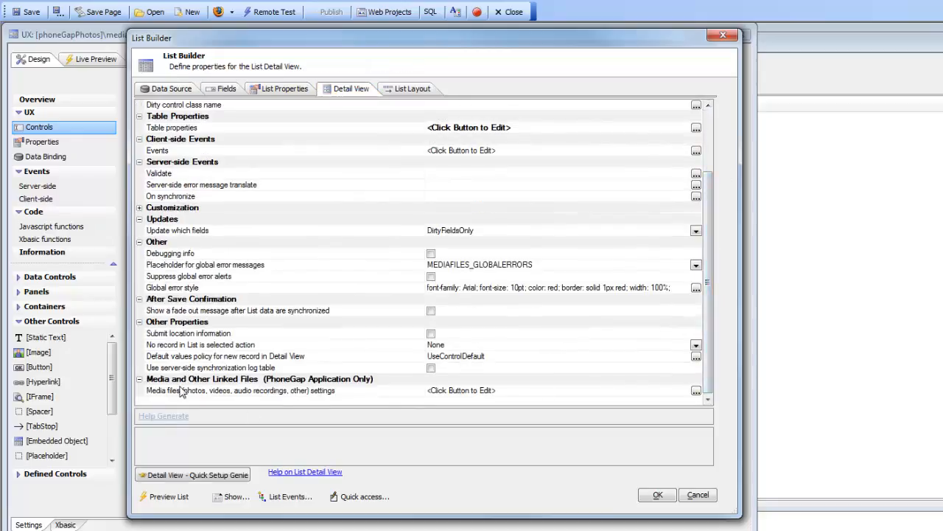
Examine the media files upload settings and upload target, then close the dialogs without changes
left_click(319, 391)
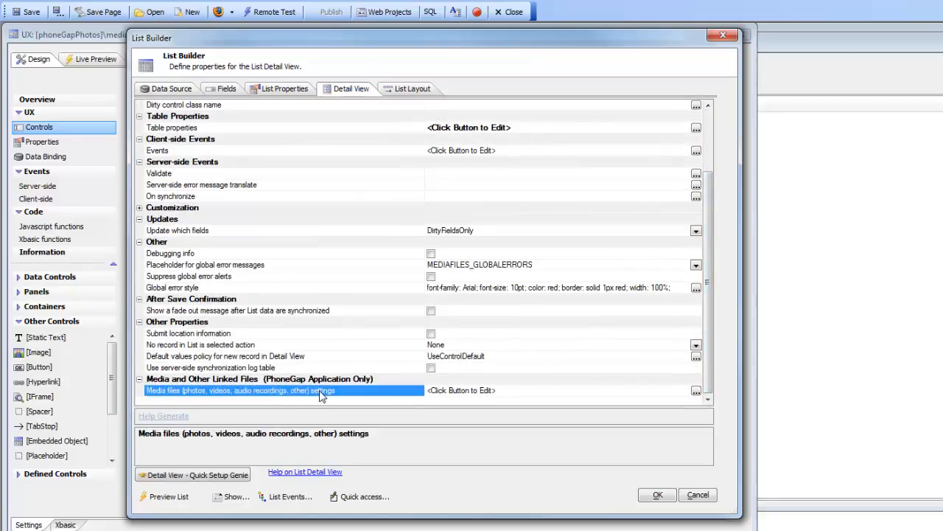
left_click(696, 391)
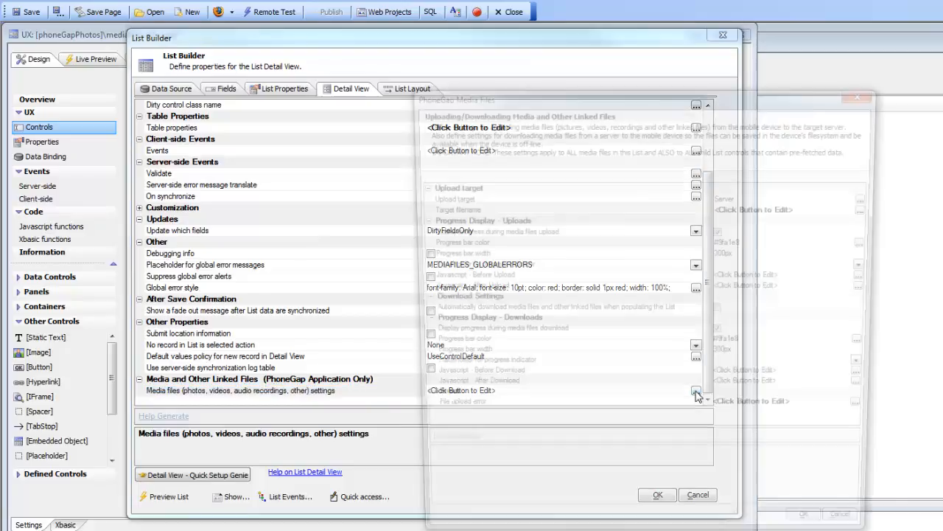
left_click_drag(592, 98, 390, 76)
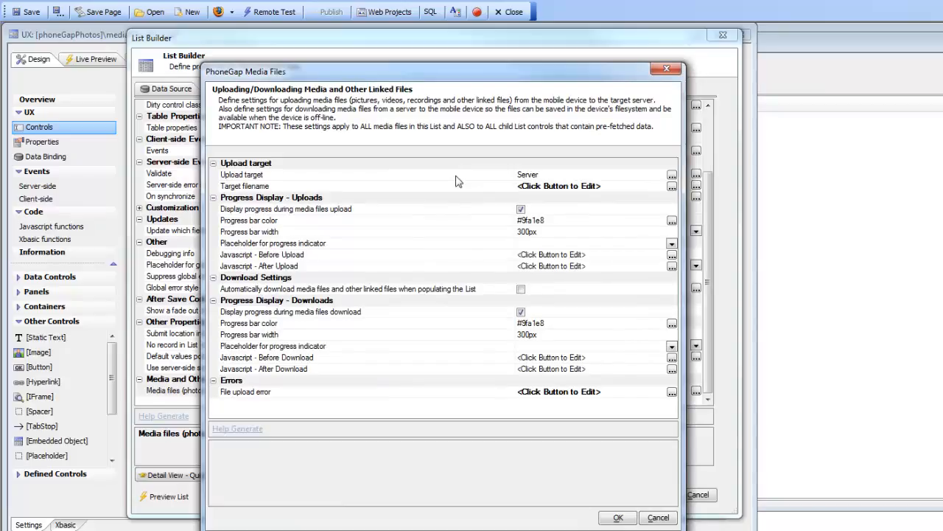
left_click(671, 174)
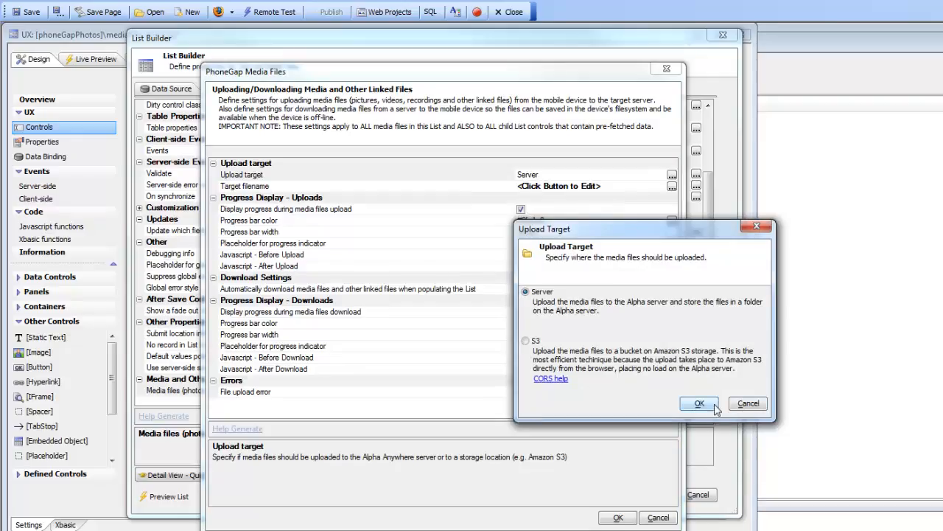
left_click(746, 405)
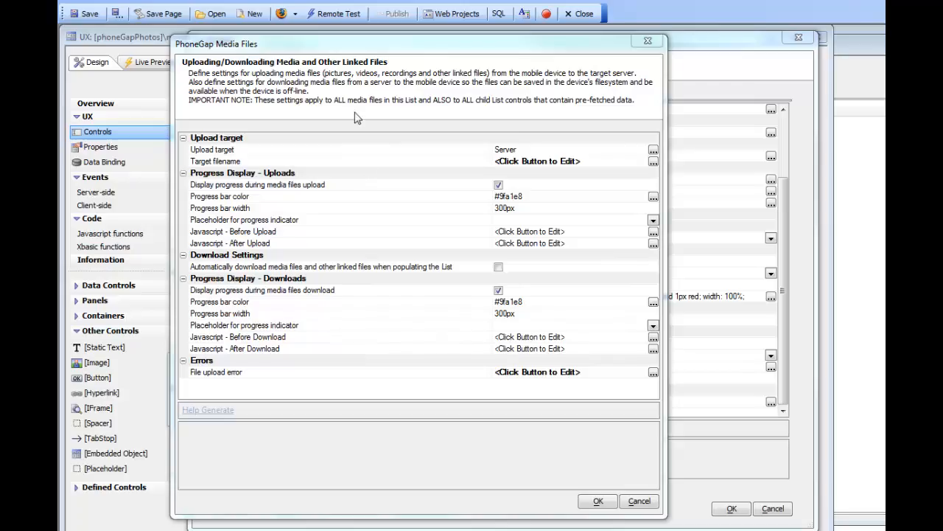
left_click_drag(346, 47, 409, 135)
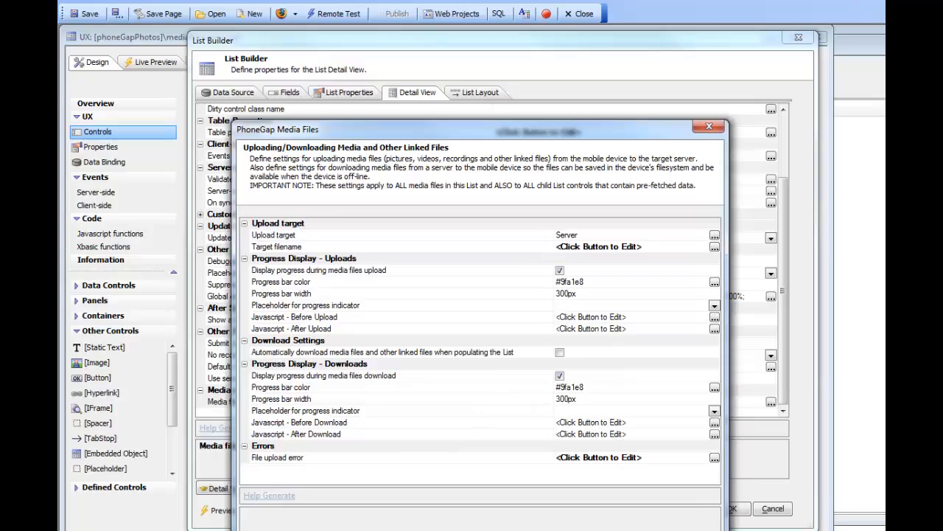
key("Escape")
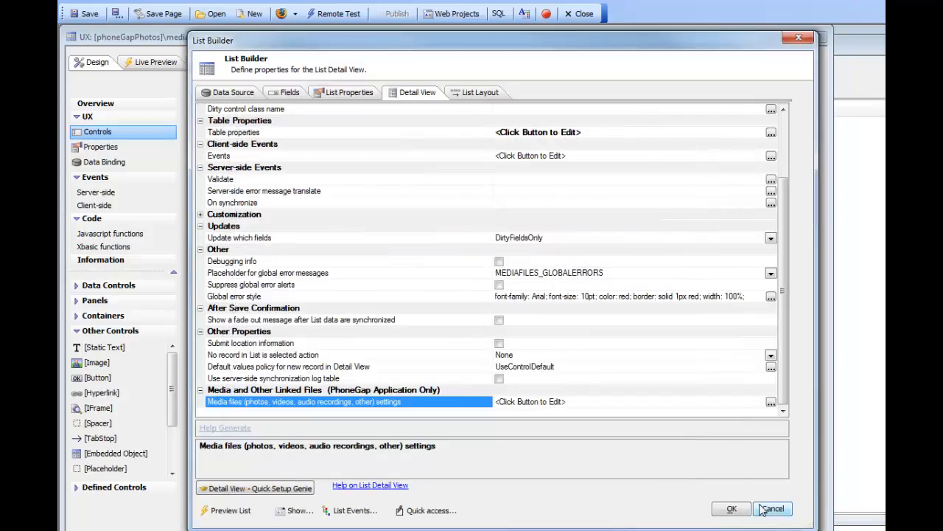
left_click(772, 510)
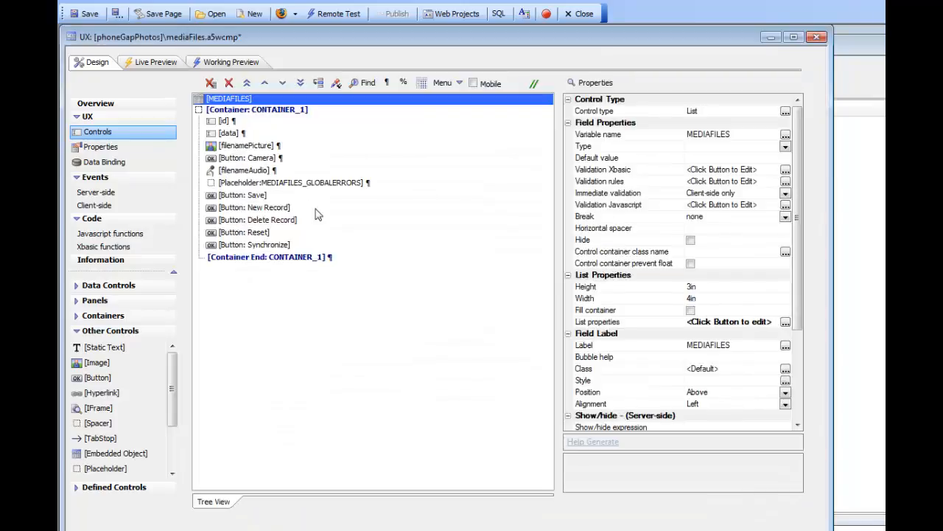
Toggle a break on the Synchronize button
left_click(261, 249)
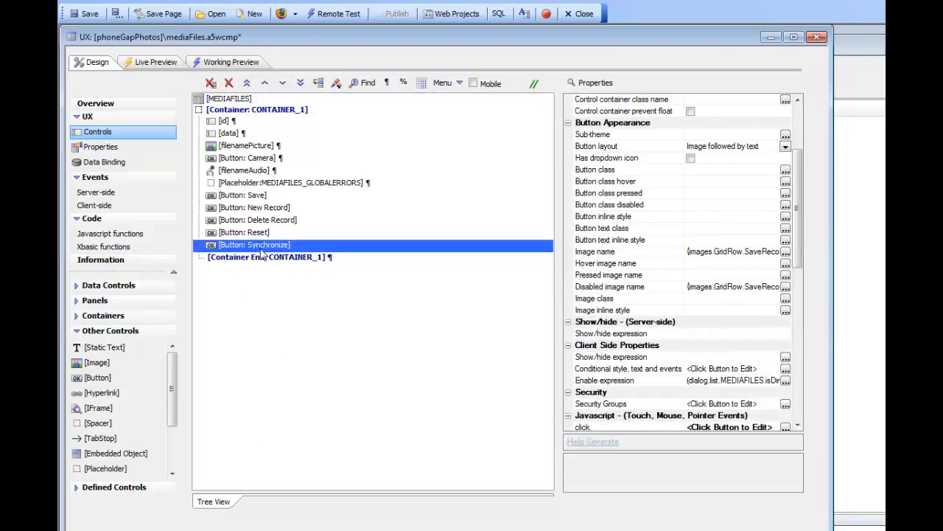
right_click(261, 253)
mouse_move(343, 325)
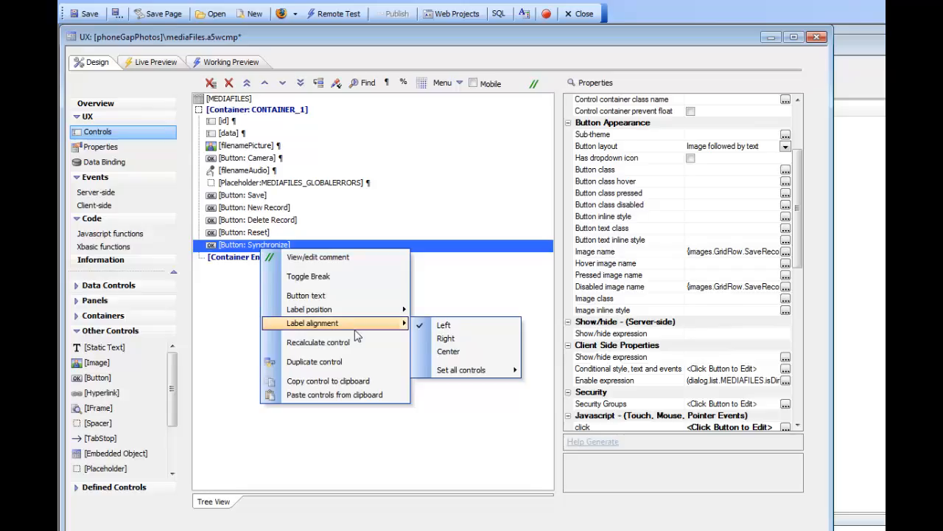
left_click(310, 276)
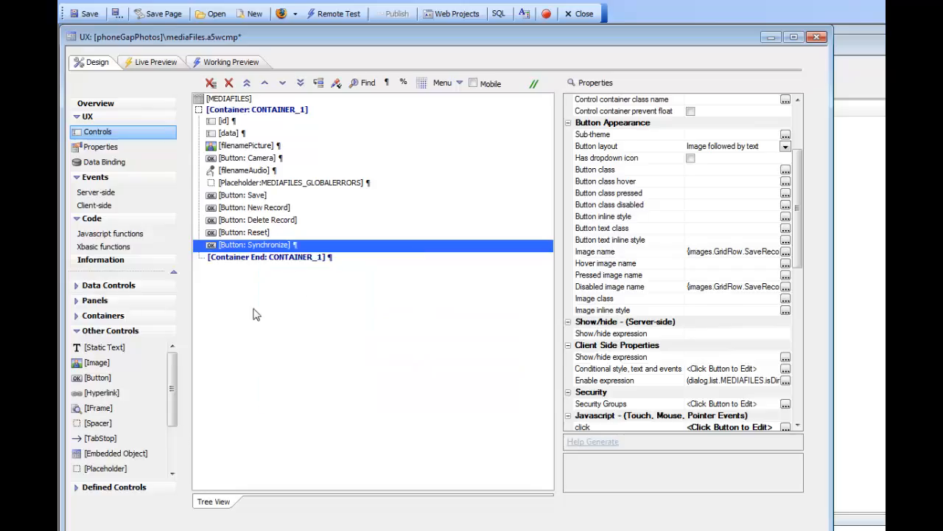
Insert a placeholder after the Synchronize button and set its Id to SYNC
double_click(100, 468)
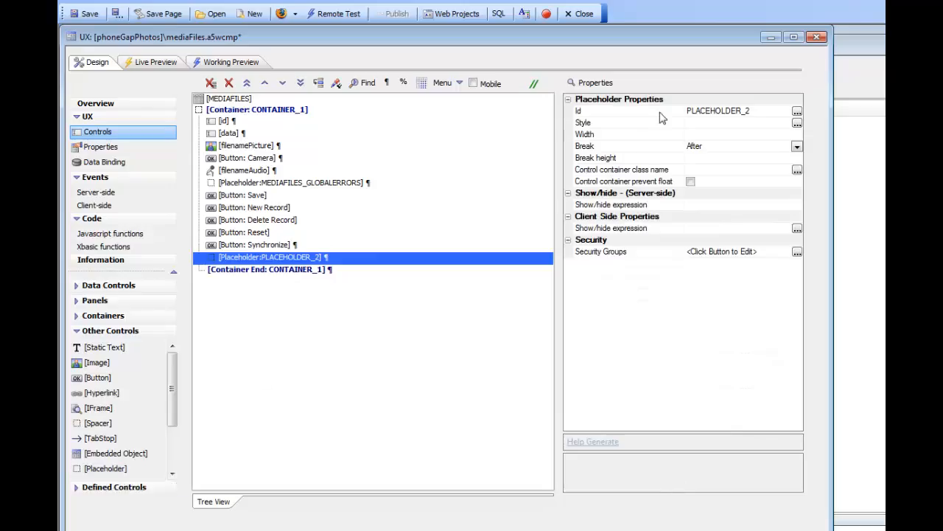
double_click(625, 118)
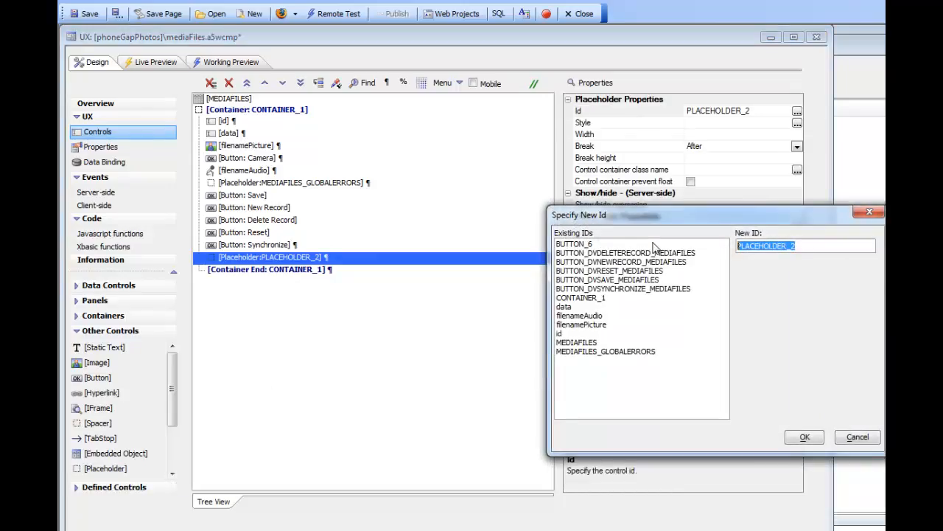
type("SYNC")
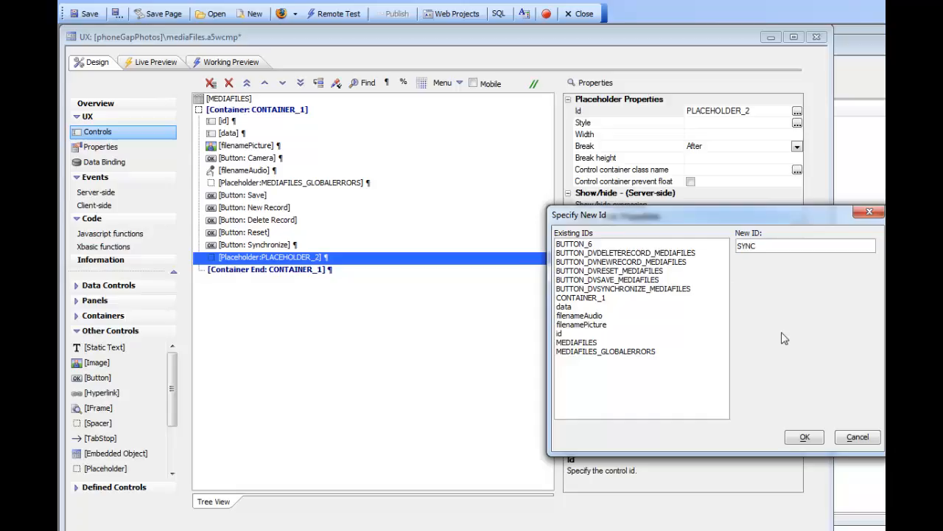
left_click(815, 439)
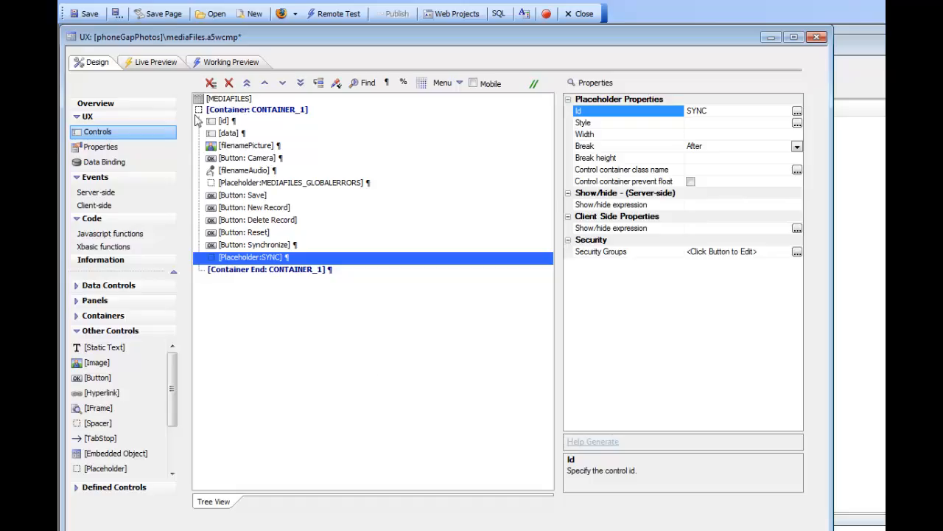
Insert another placeholder directly after the MEDIAFILES list
left_click(212, 100)
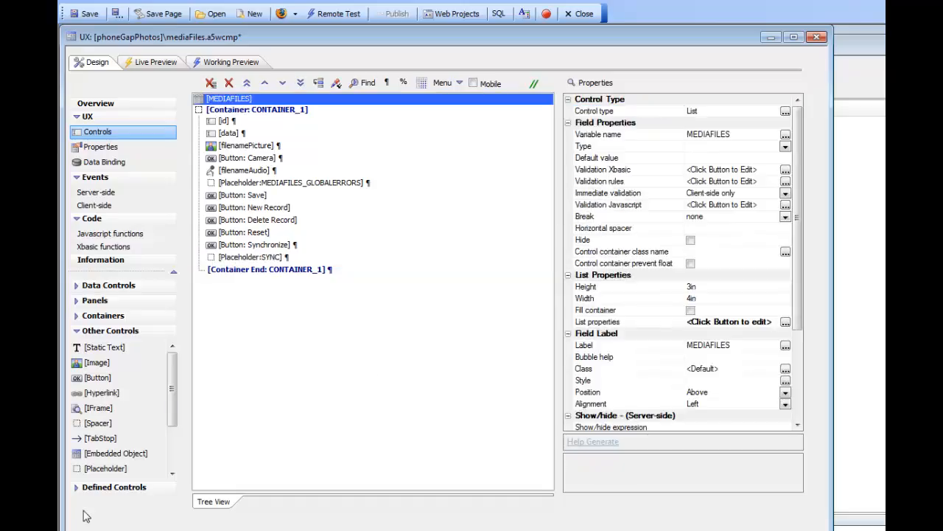
double_click(103, 468)
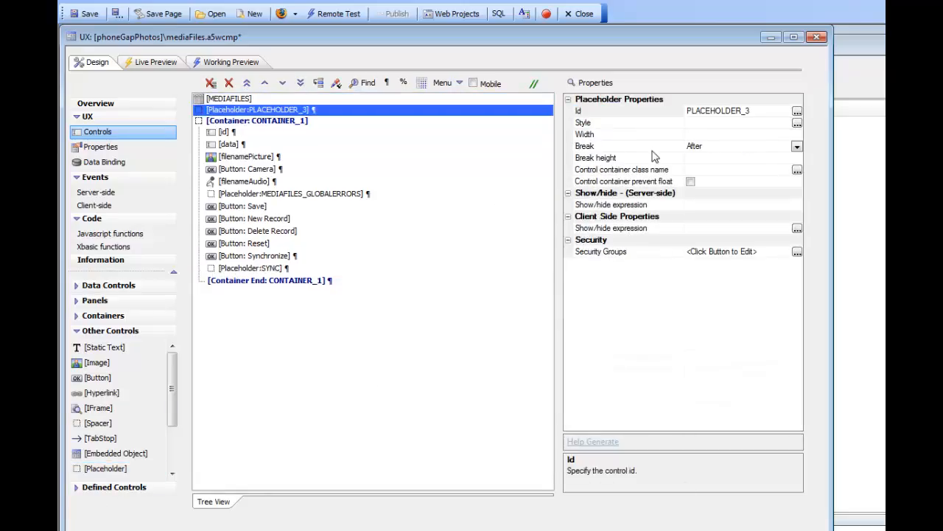
Set the new placeholder's Id to LOAD and move it up above the MEDIAFILES list
double_click(634, 111)
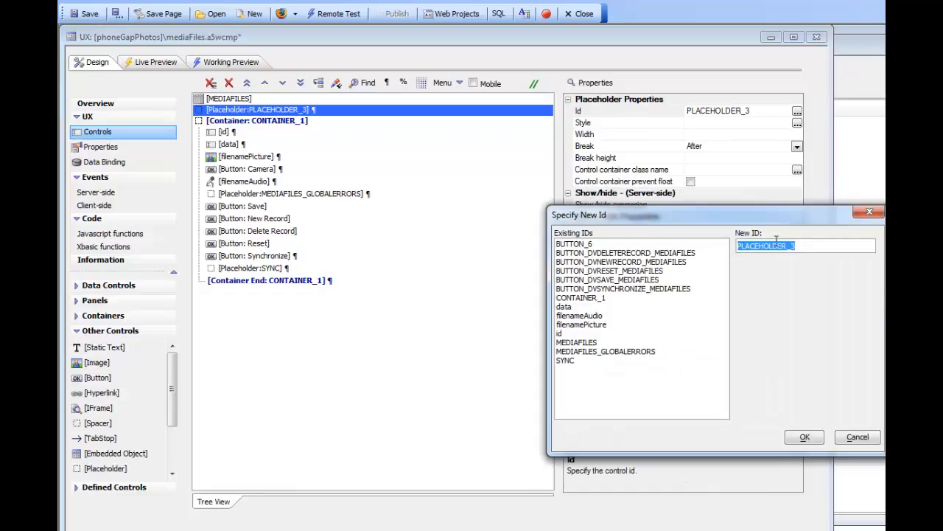
type("LOAD")
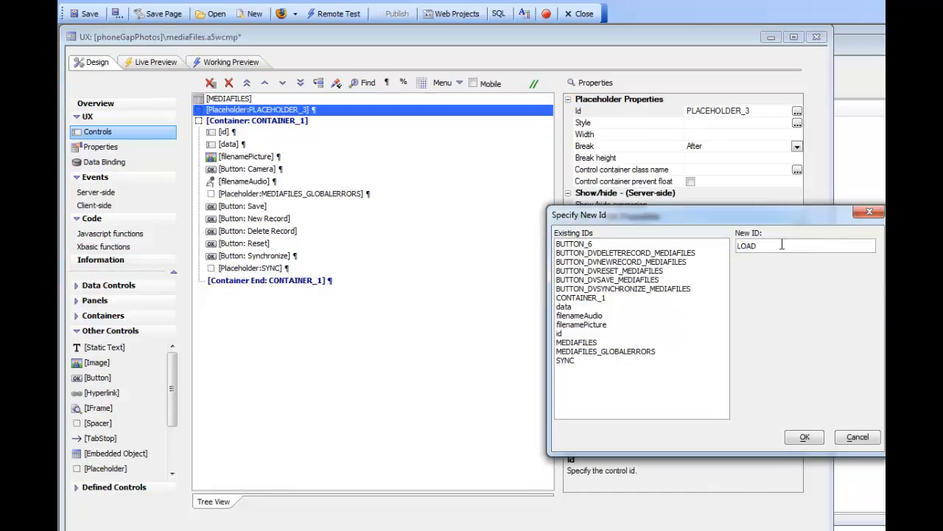
left_click(805, 437)
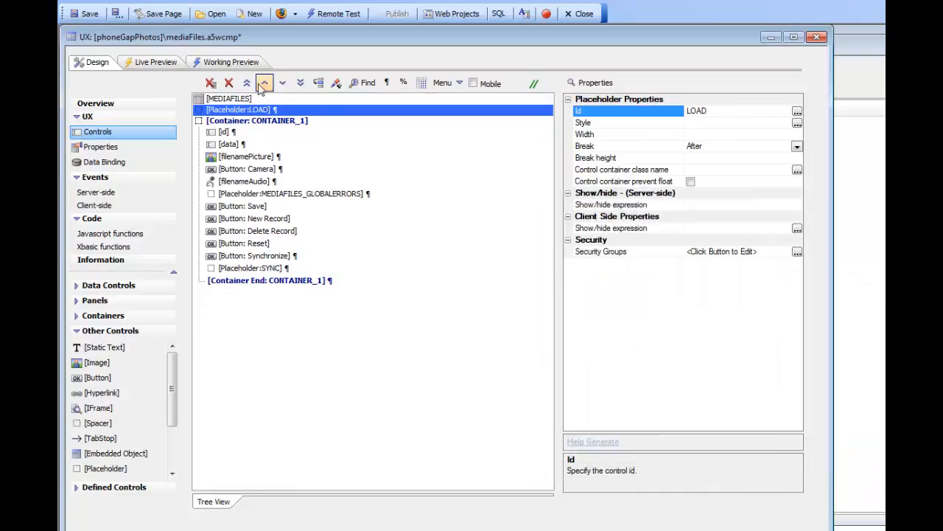
left_click(265, 84)
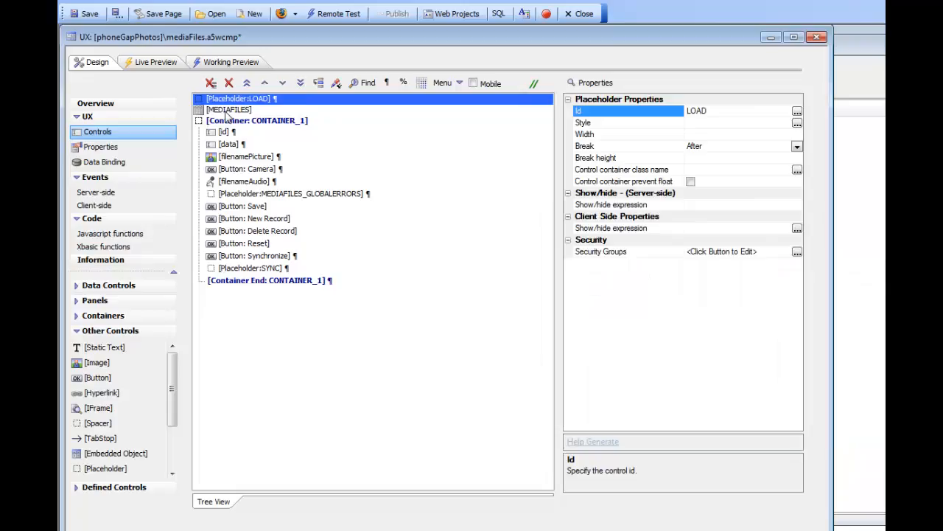
In the MEDIAFILES list's detail view media files settings, set the upload progress indicator placeholder to SYNC
left_click(226, 110)
double_click(226, 110)
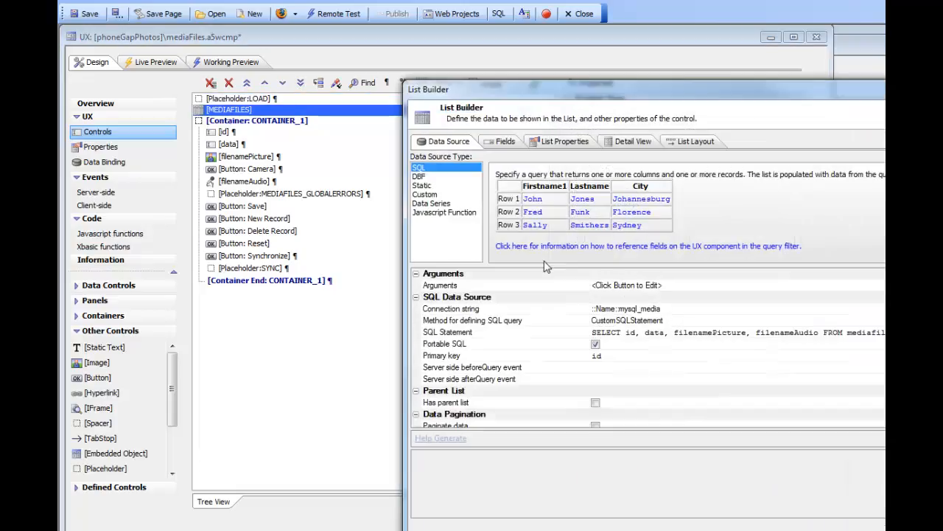
left_click(628, 142)
left_click_drag(578, 90, 374, 62)
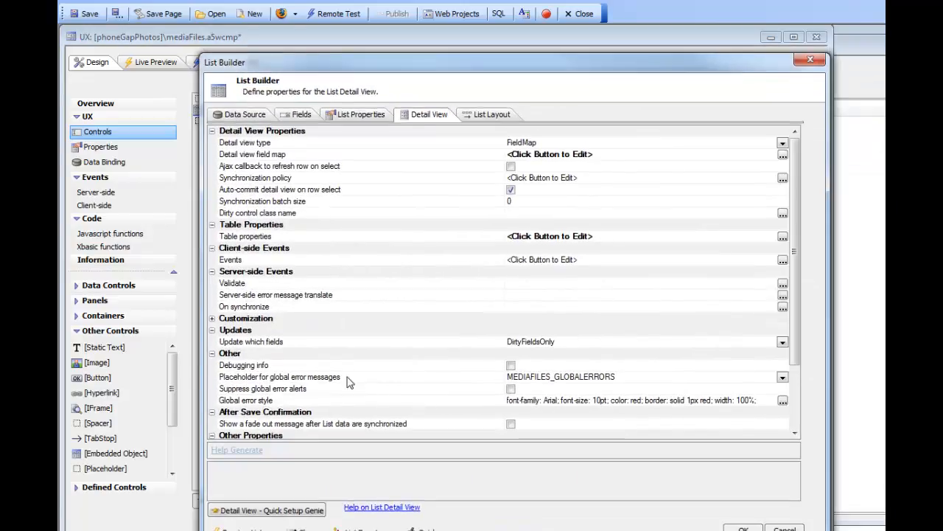
left_click(331, 424)
scroll(333, 422, "down", 2)
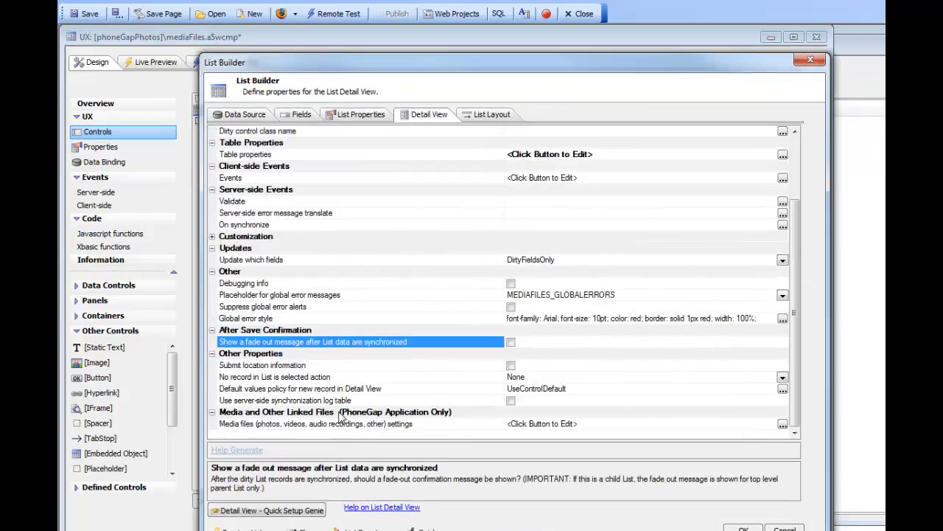
double_click(297, 425)
left_click_drag(583, 85, 324, 80)
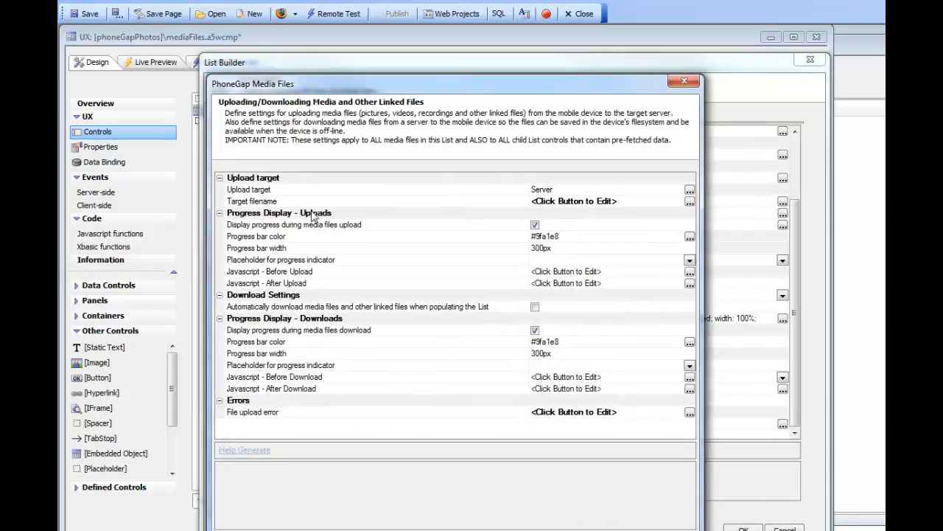
left_click(259, 251)
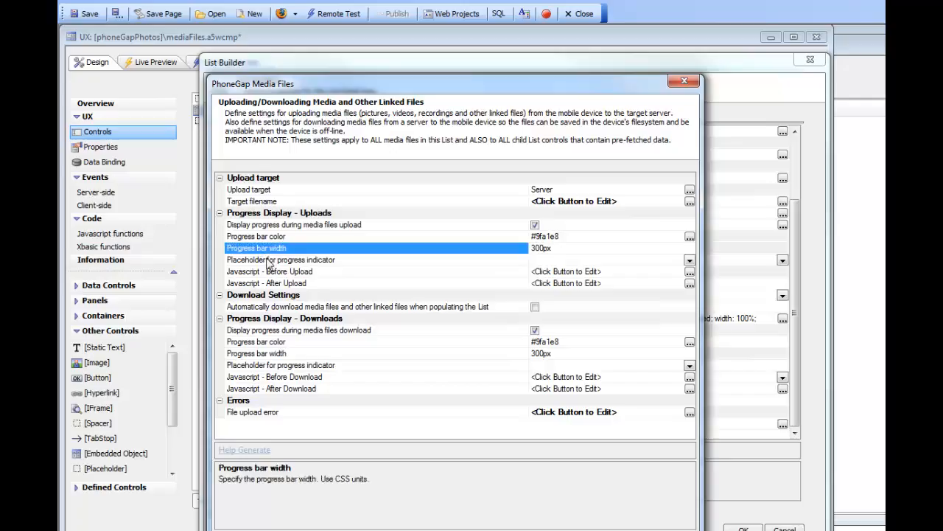
left_click(270, 263)
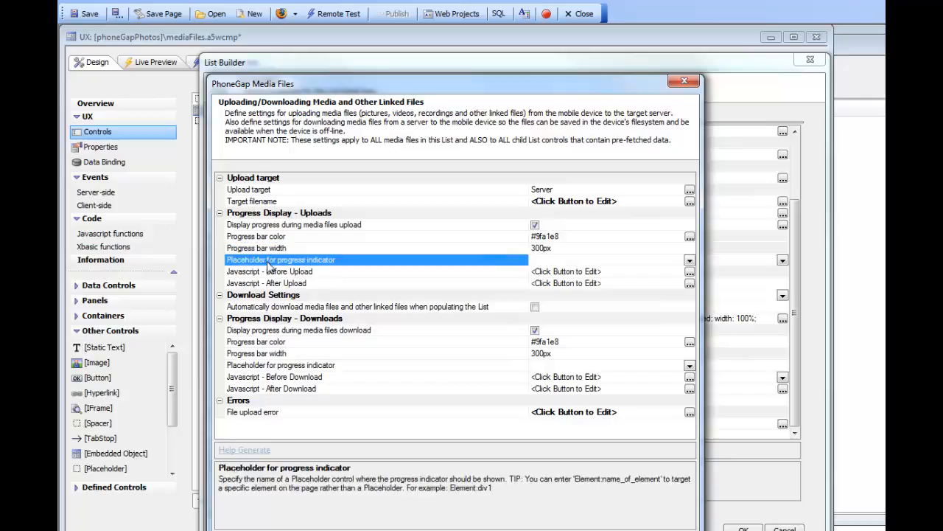
left_click(689, 261)
left_click(544, 296)
Set the download progress indicator placeholder to LOAD and close the media files settings
left_click(345, 366)
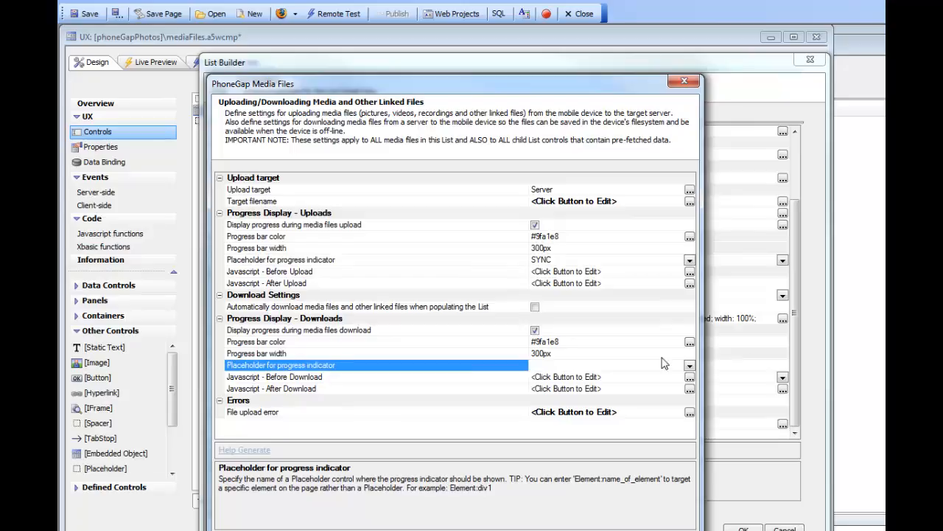
left_click(689, 366)
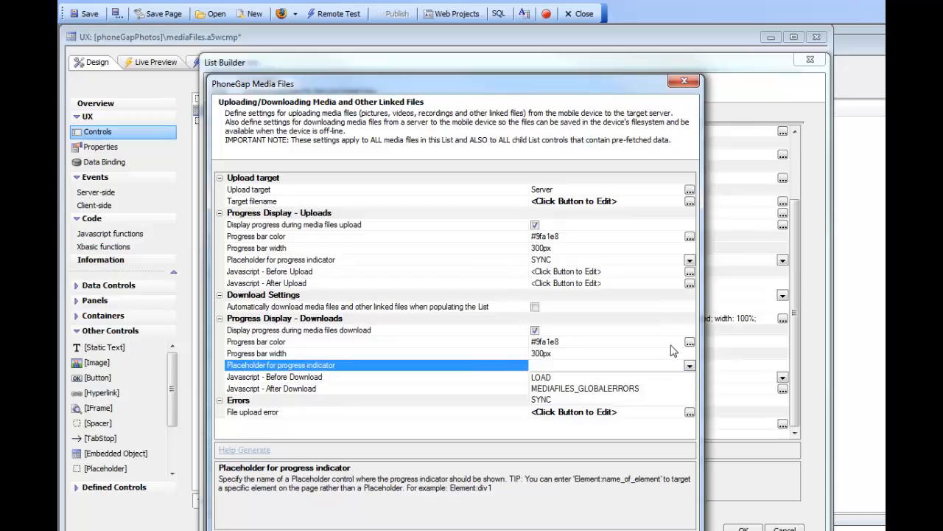
left_click(541, 377)
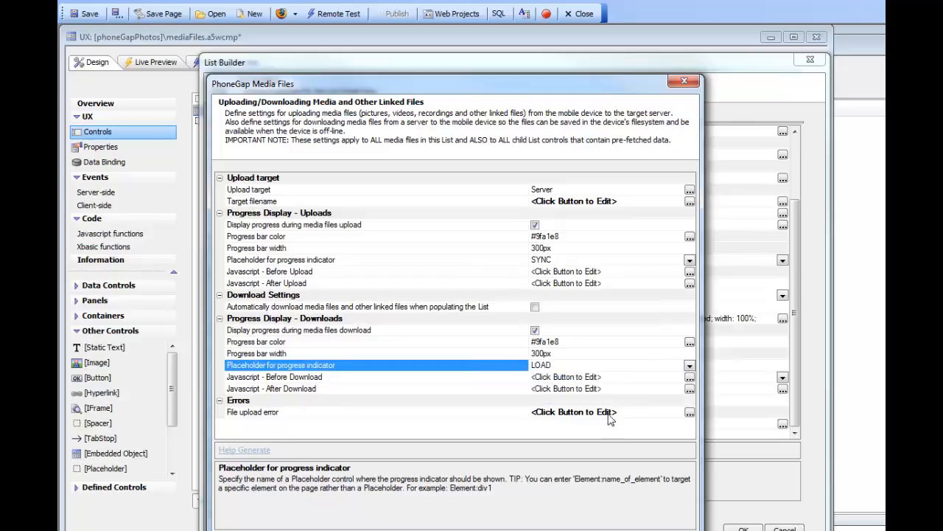
left_click(639, 530)
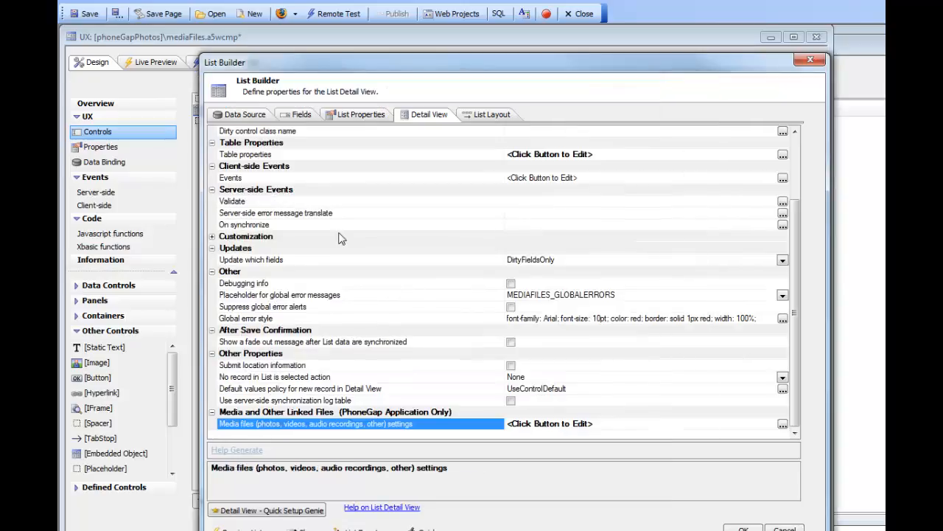
Open the filenamePicture field's image capture properties and set its upload folder to myImage
left_click(290, 116)
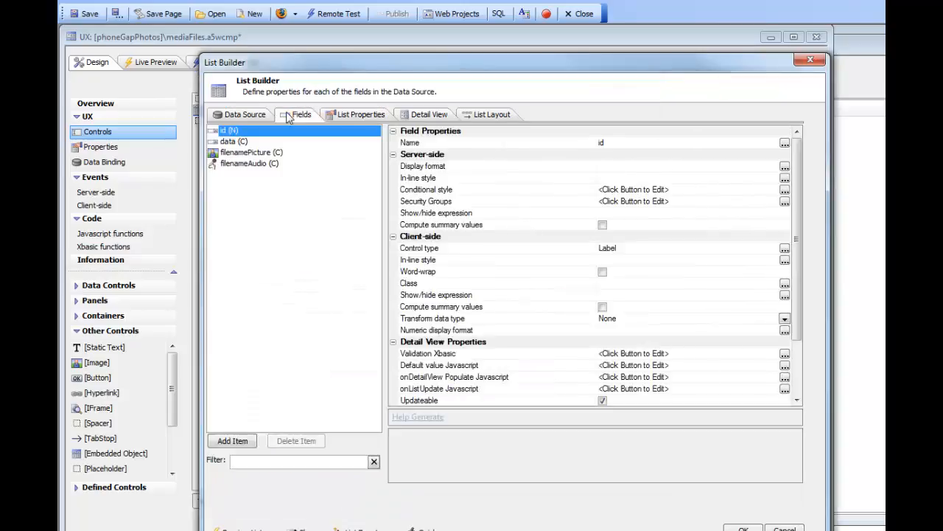
left_click(239, 153)
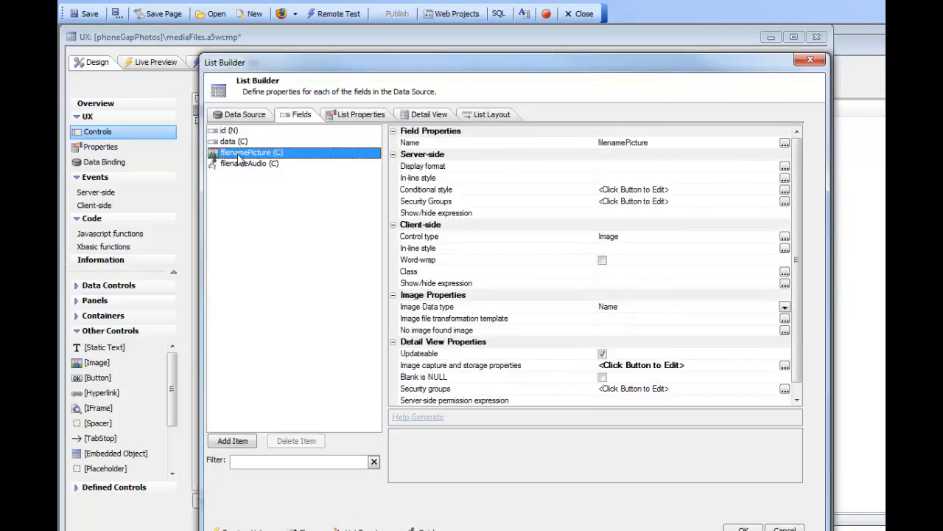
double_click(454, 366)
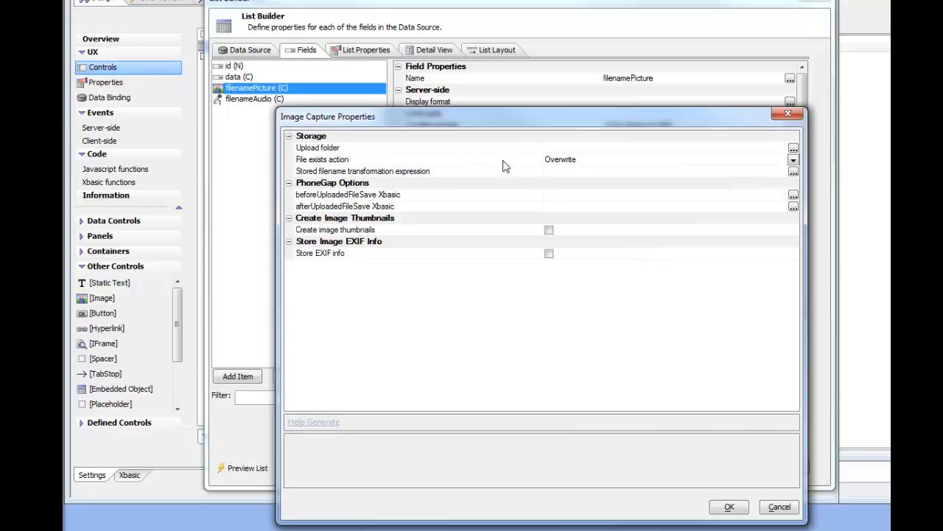
left_click(457, 149)
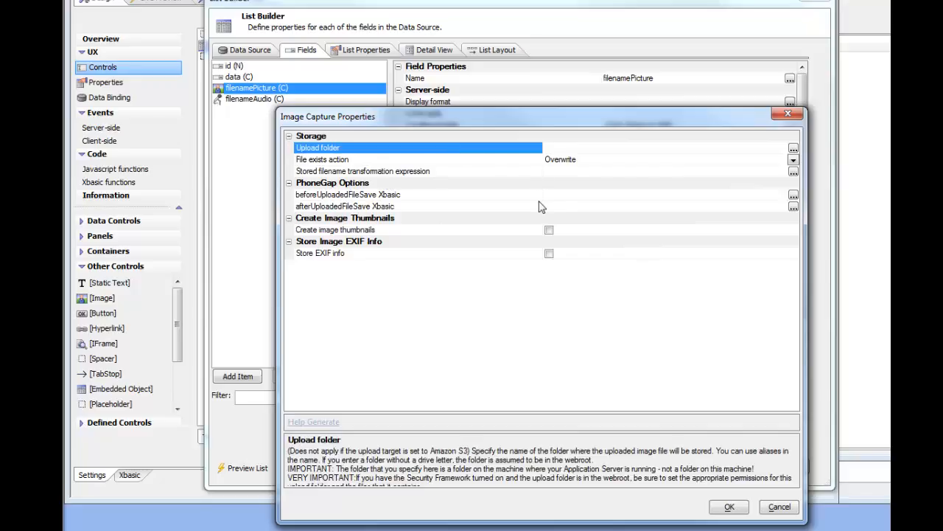
type("myImage")
Set the image's stored filename transformation expression to "<ShortFilename>" and close the image capture properties
double_click(379, 178)
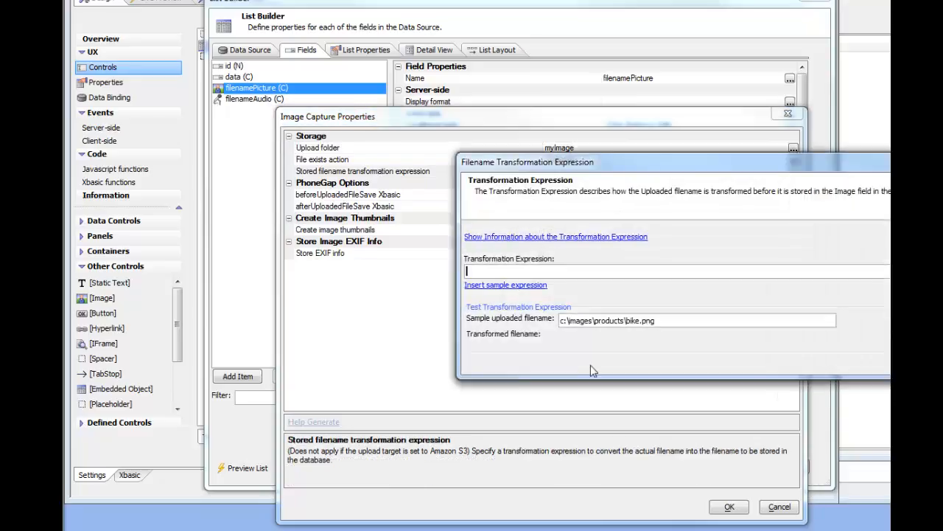
left_click(487, 287)
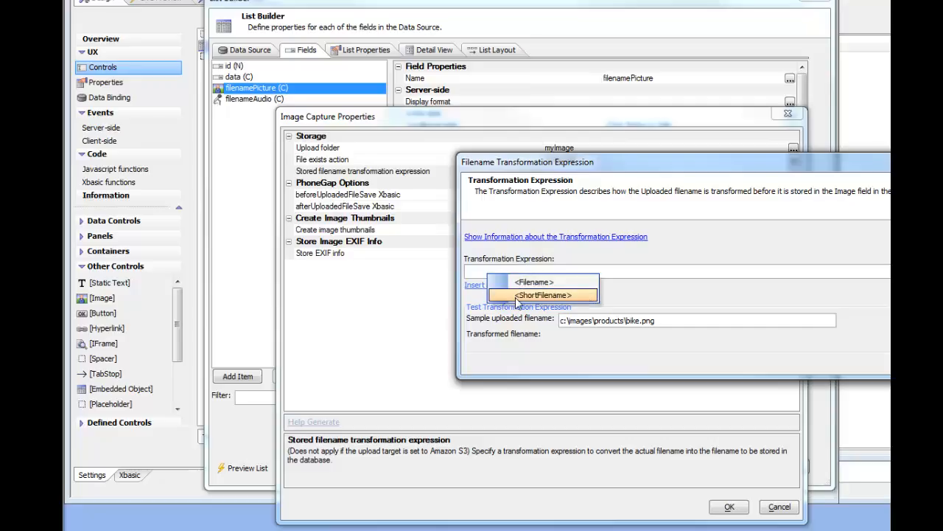
left_click(530, 294)
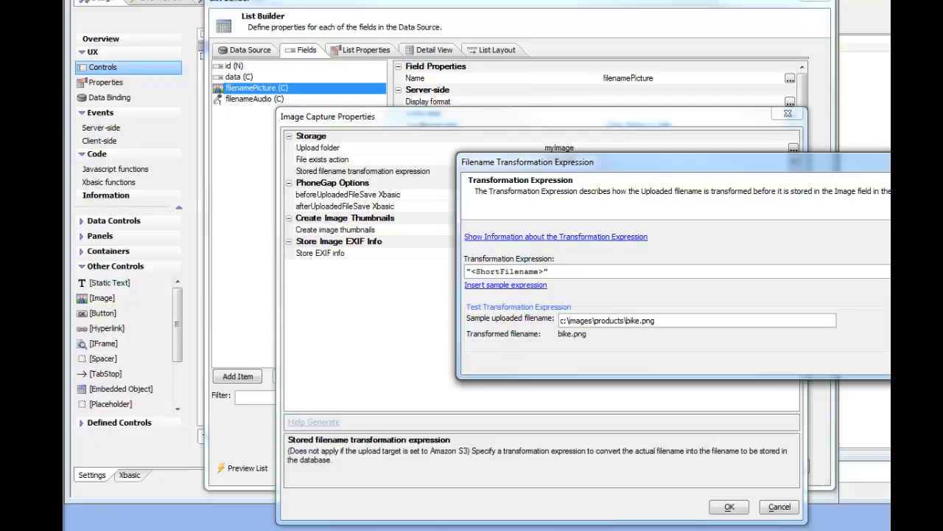
key("Return")
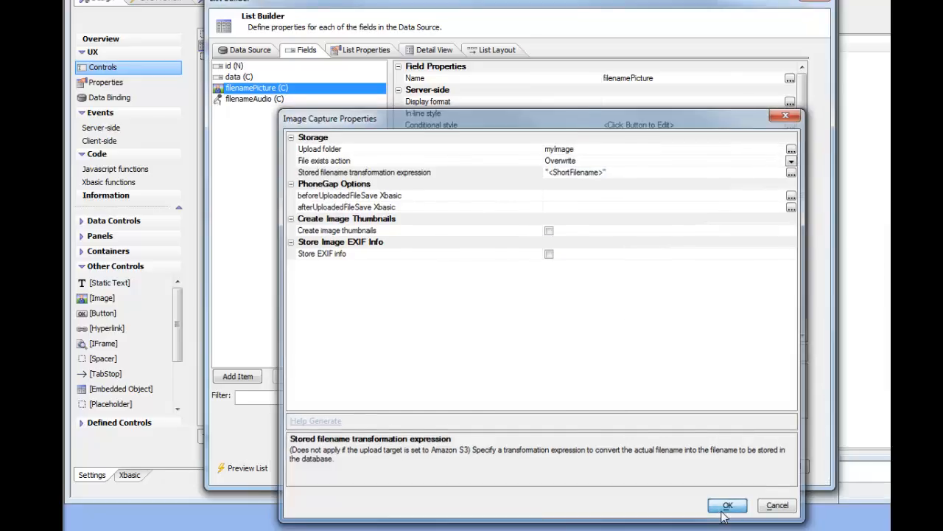
left_click(724, 511)
Open the filenameAudio field's audio capture properties and set its upload folder to myAudios
left_click(258, 100)
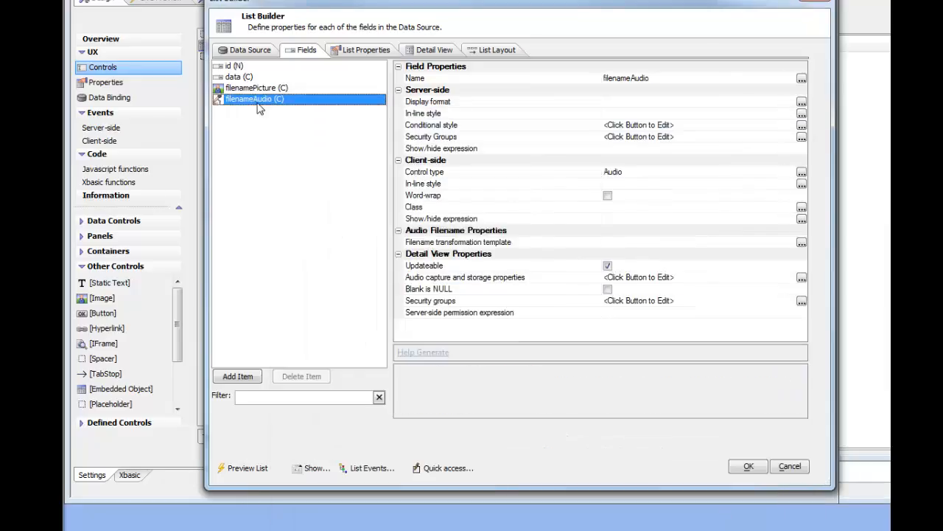
double_click(469, 276)
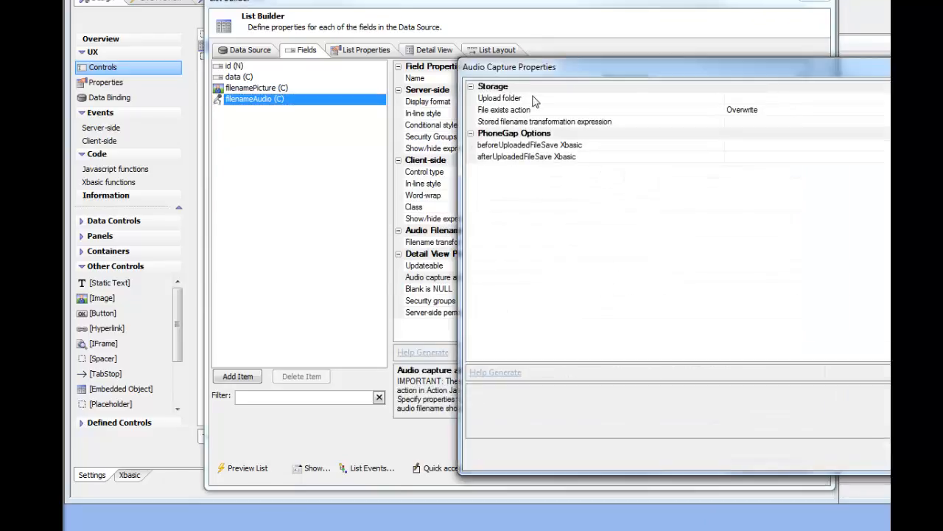
left_click(535, 100)
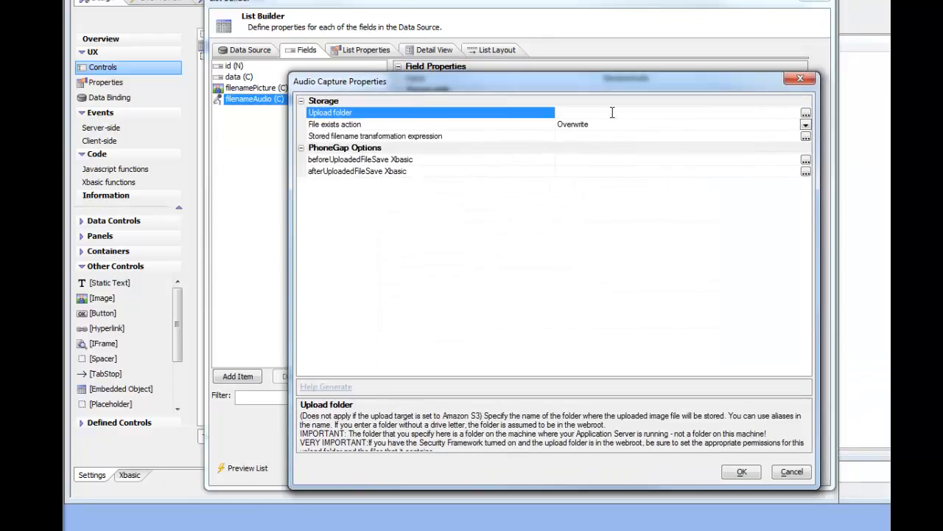
type("myAudios")
Set the audio's stored filename transformation expression to "<ShortFilename>" and close the audio capture properties
double_click(444, 136)
left_click(510, 285)
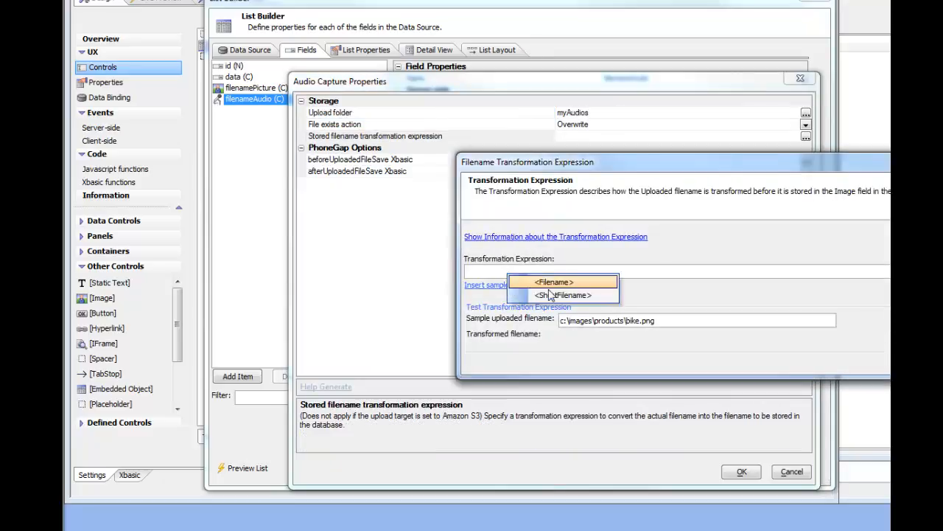
left_click(562, 295)
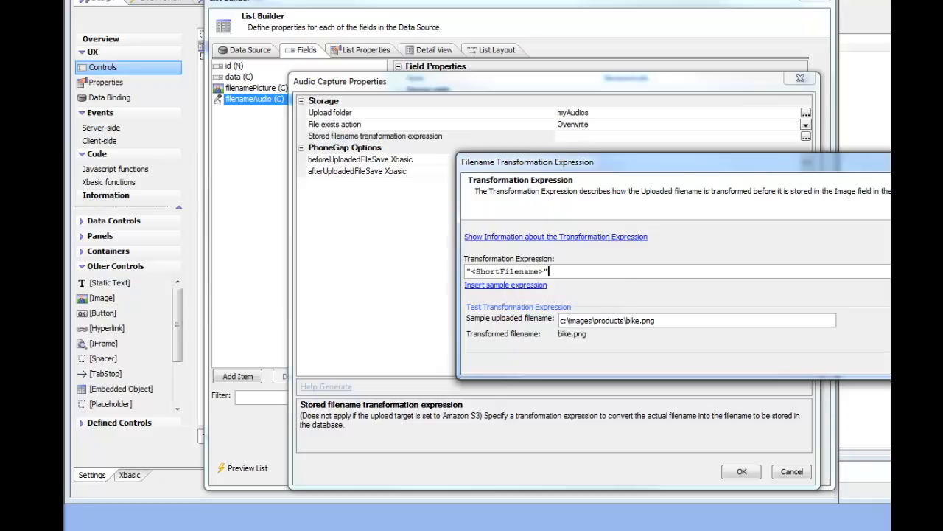
key("Return")
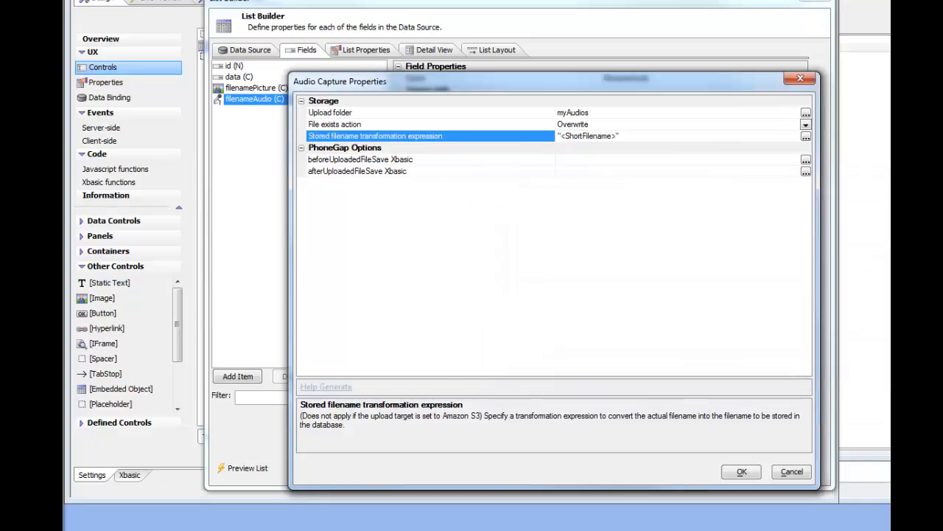
left_click(741, 471)
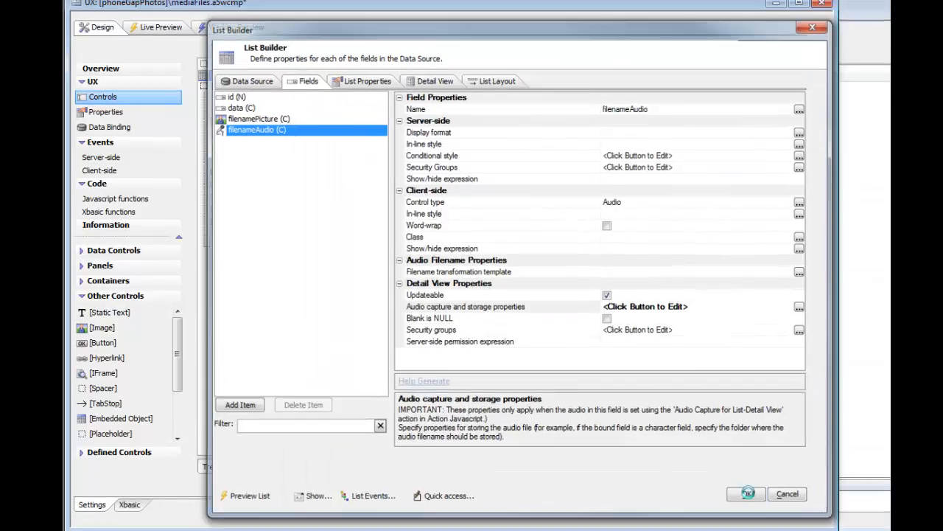
Close the List Builder and save the component
left_click(748, 493)
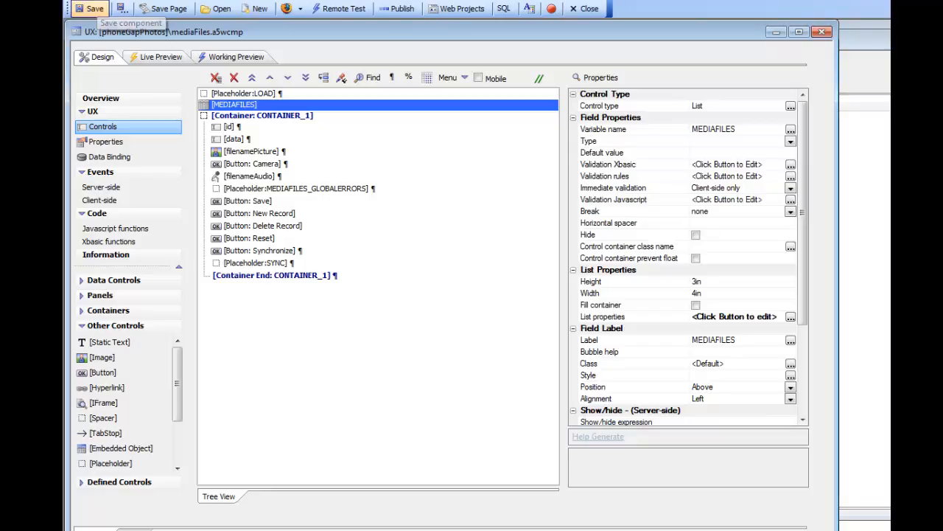
left_click(90, 9)
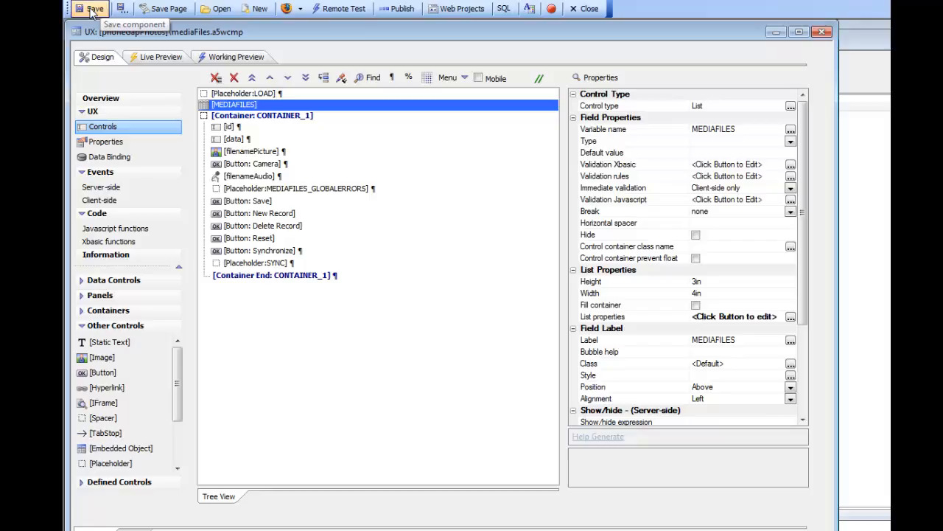
left_click(92, 10)
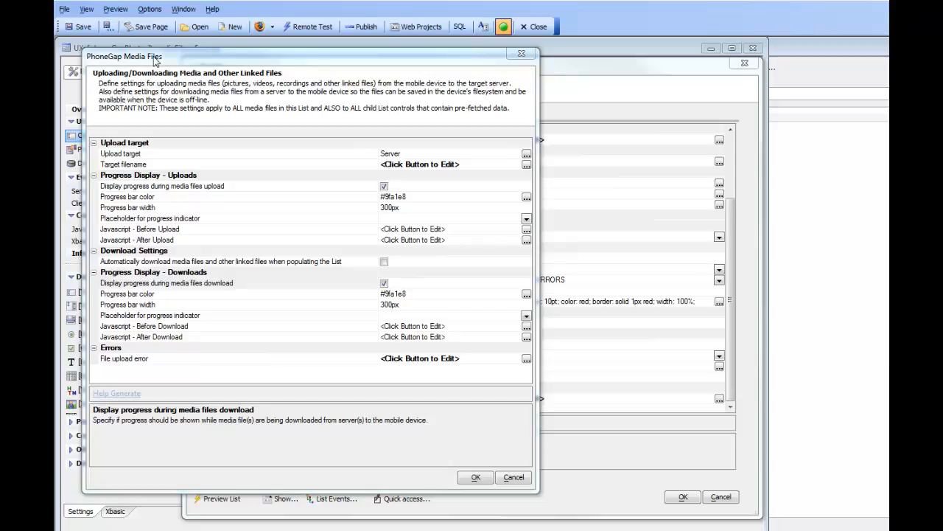
Examine the media files upload and download progress settings, then close the dialog
left_click_drag(147, 56, 300, 437)
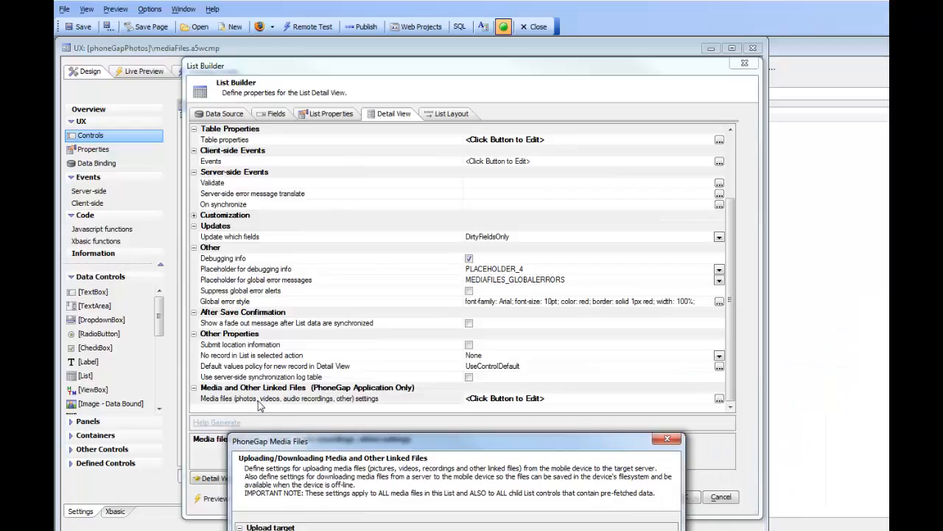
left_click_drag(368, 439, 283, 125)
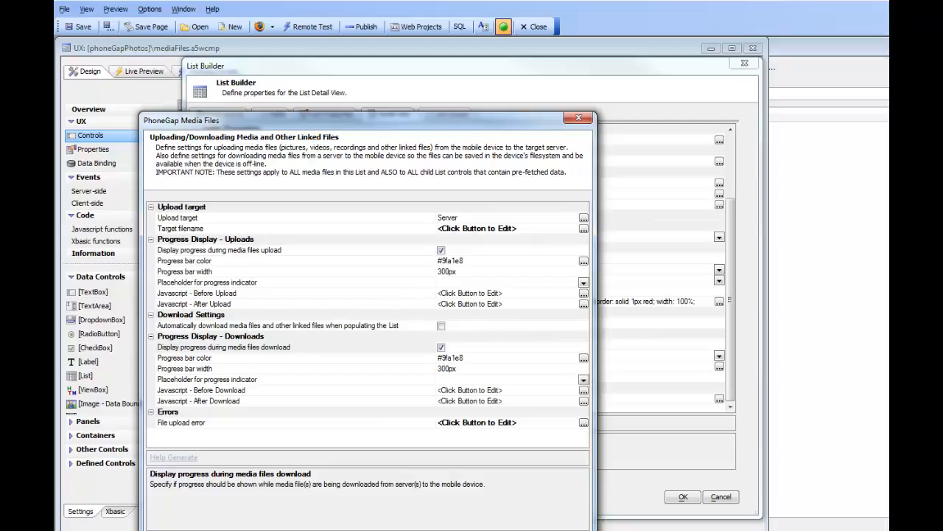
left_click(557, 530)
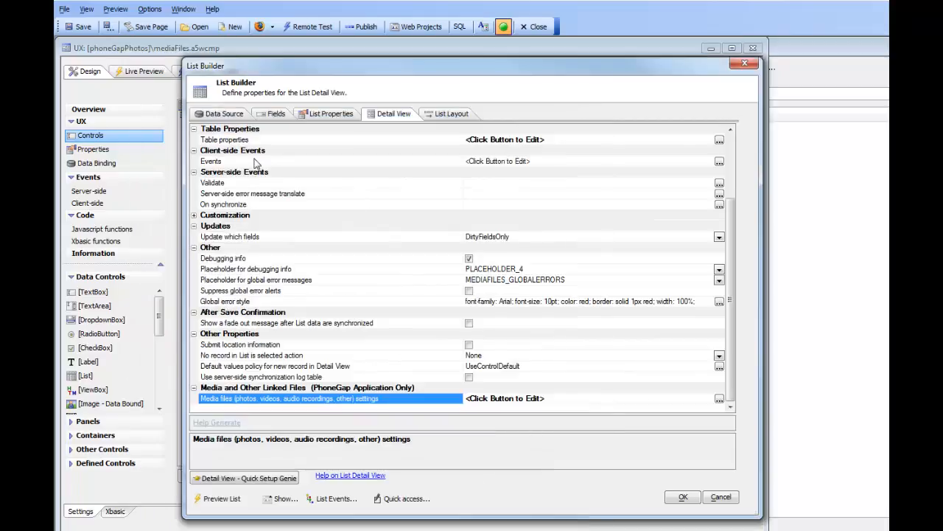
Close the List Builder, add a placeholder below the Synchronize button, and set its Id to SYNC
left_click(688, 499)
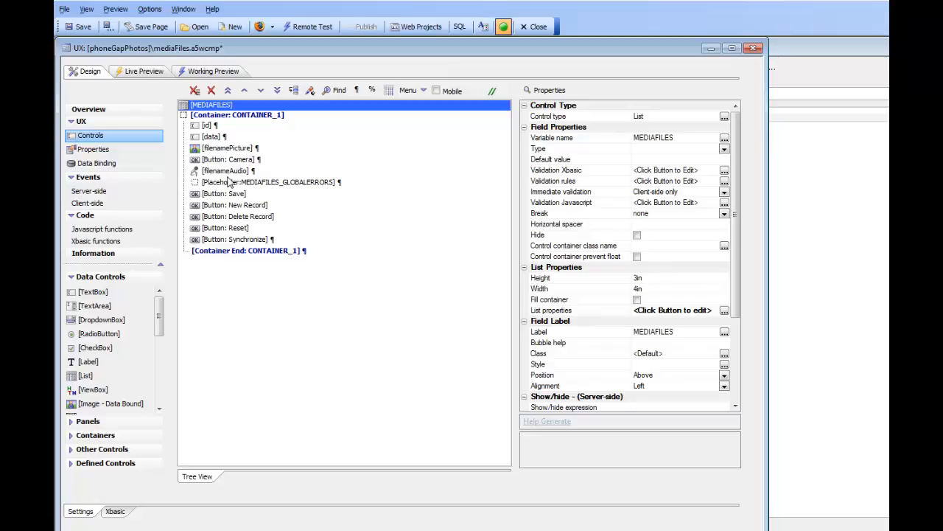
left_click(234, 241)
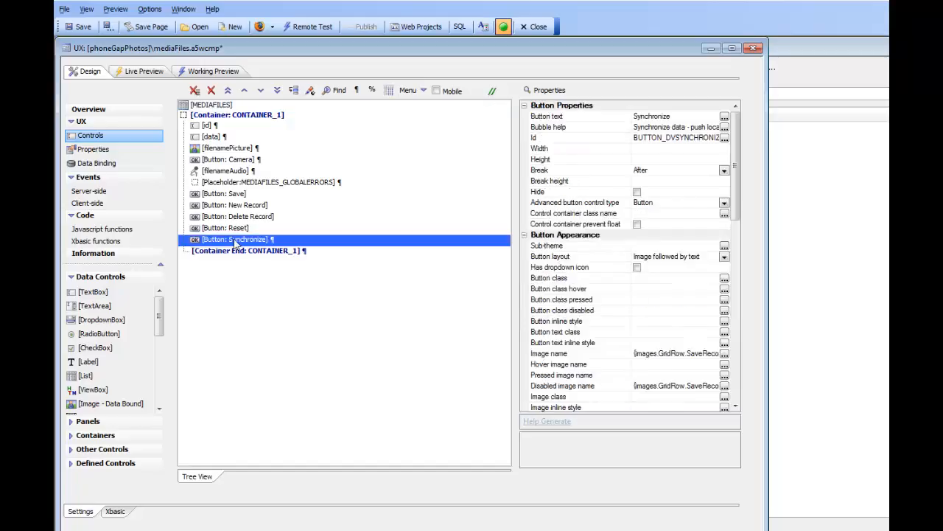
left_click(99, 449)
left_click_drag(158, 396, 158, 434)
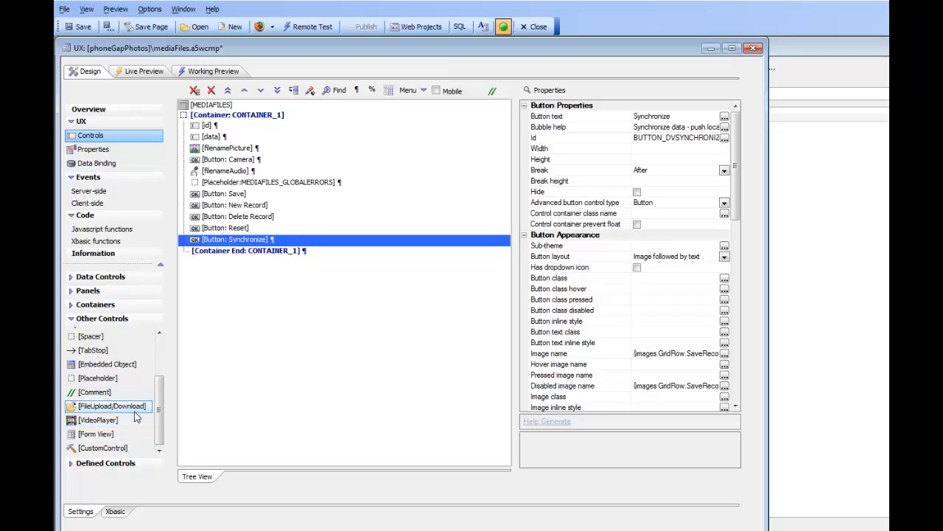
left_click(114, 381)
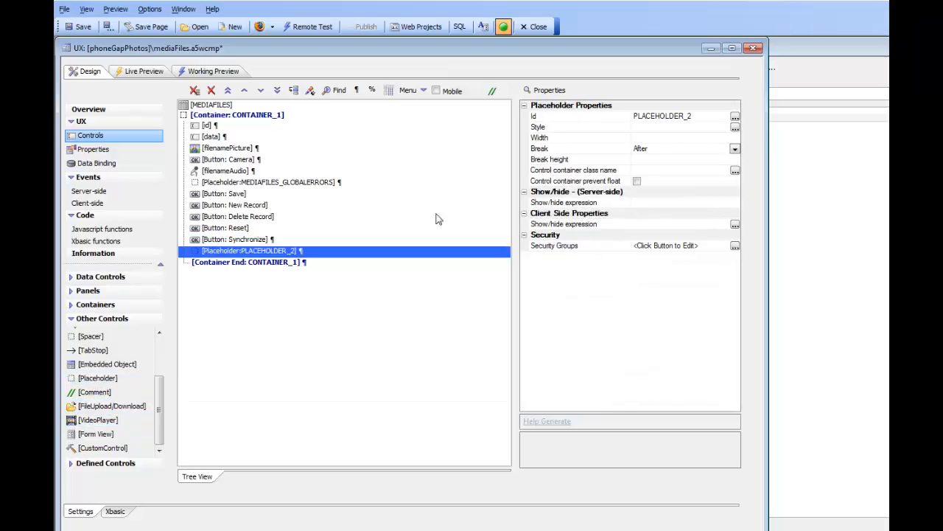
double_click(578, 119)
type("SYNC")
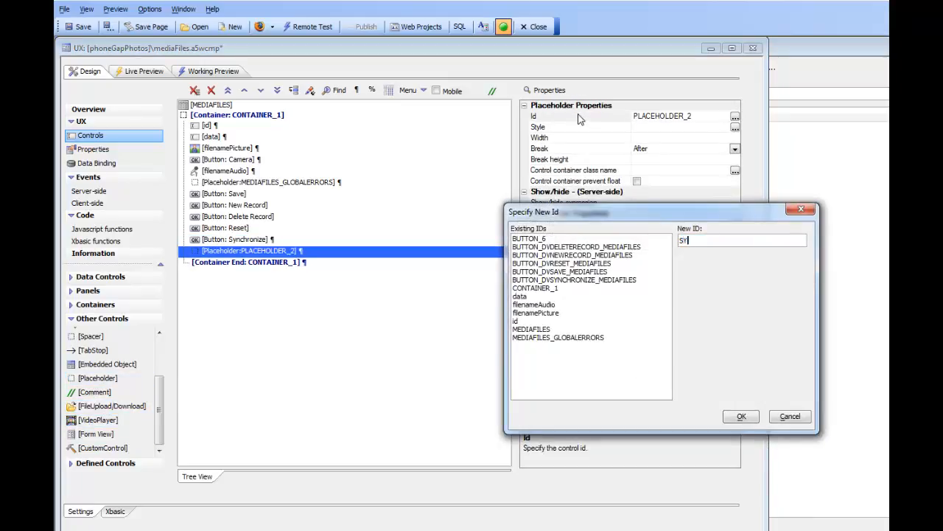
left_click(740, 417)
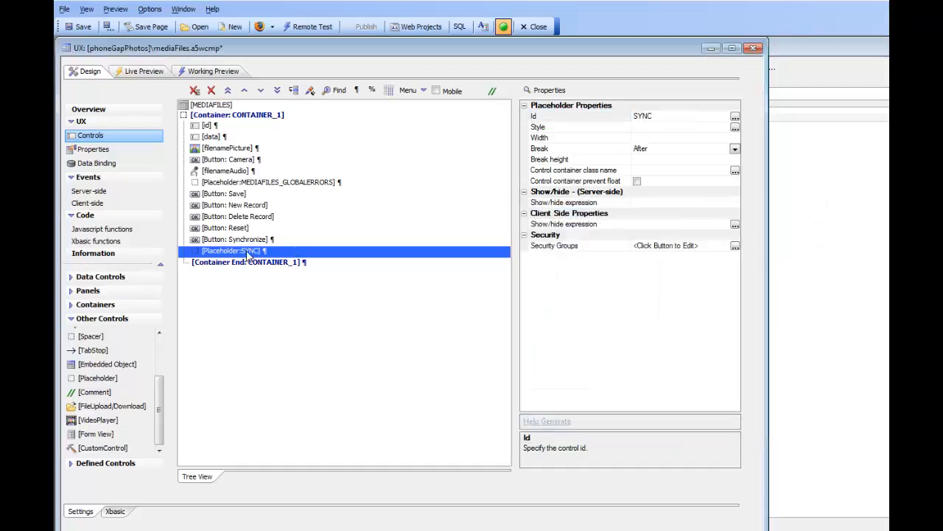
Add another placeholder, move it above the MEDIAFILES list, set its Id to LOAD, and save the component
left_click(207, 105)
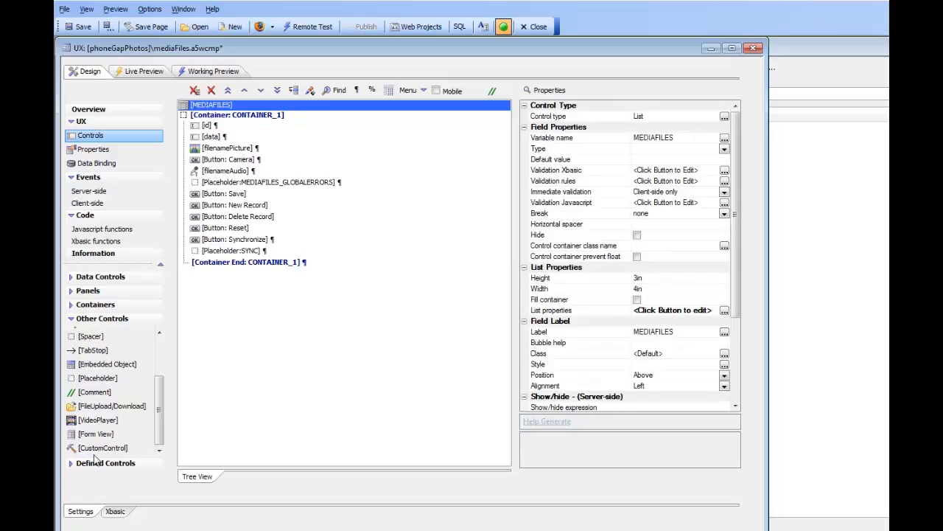
double_click(96, 382)
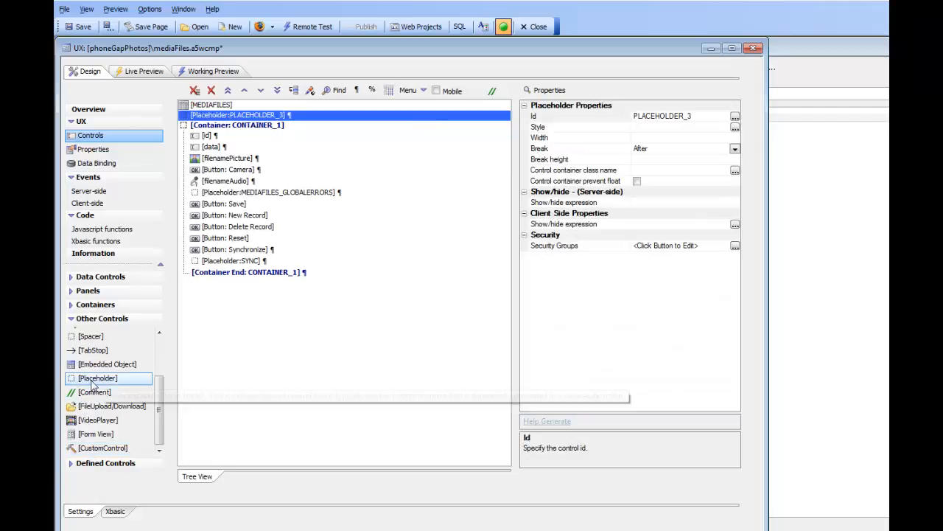
left_click(244, 90)
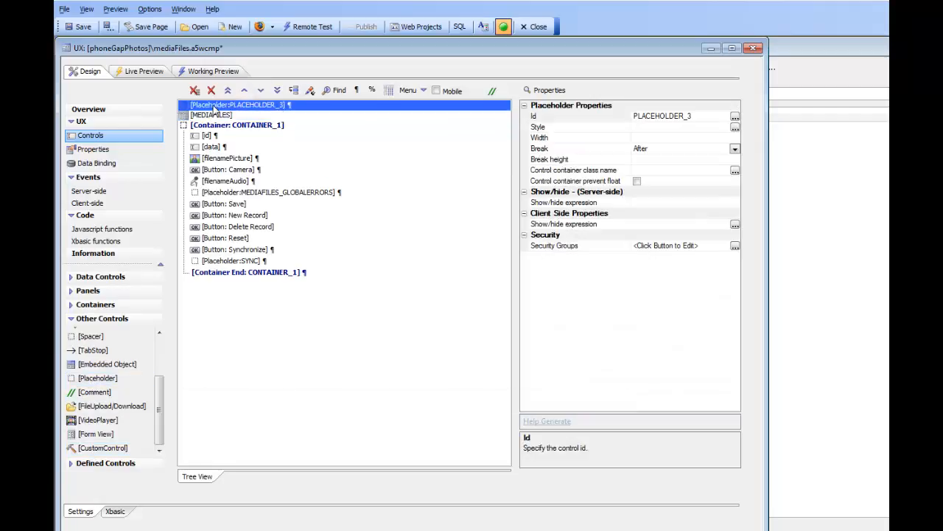
double_click(556, 118)
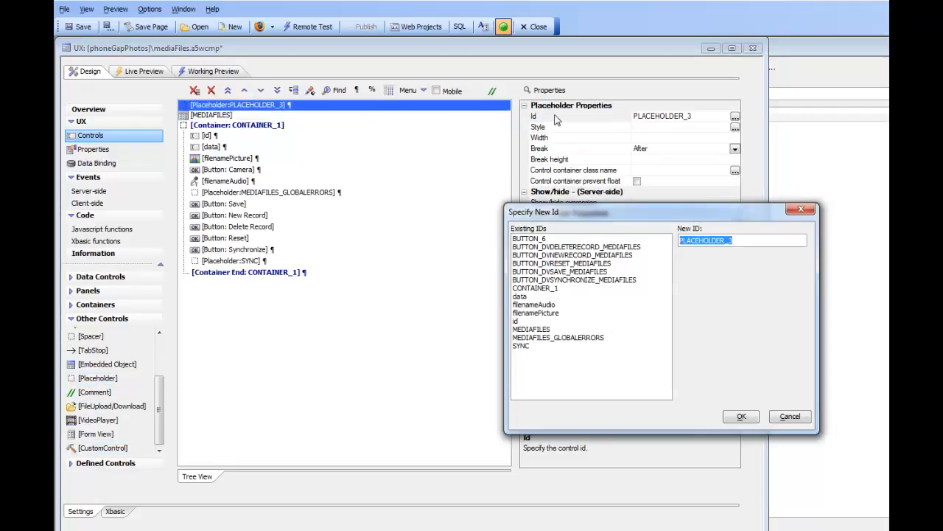
type("LOAD")
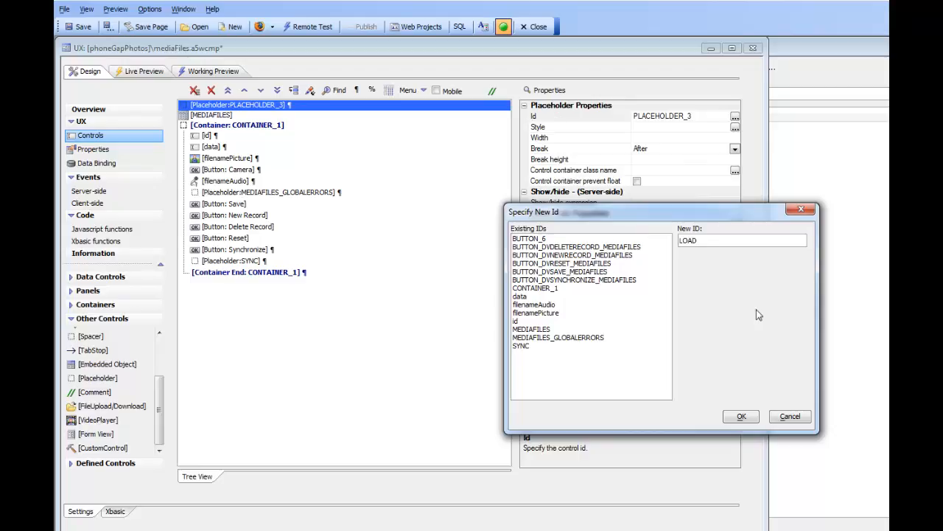
left_click(740, 417)
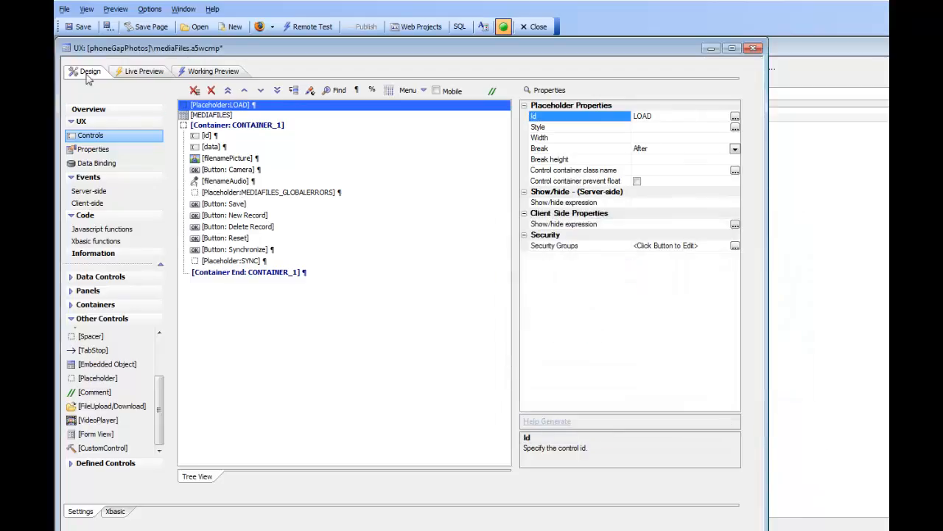
left_click(74, 28)
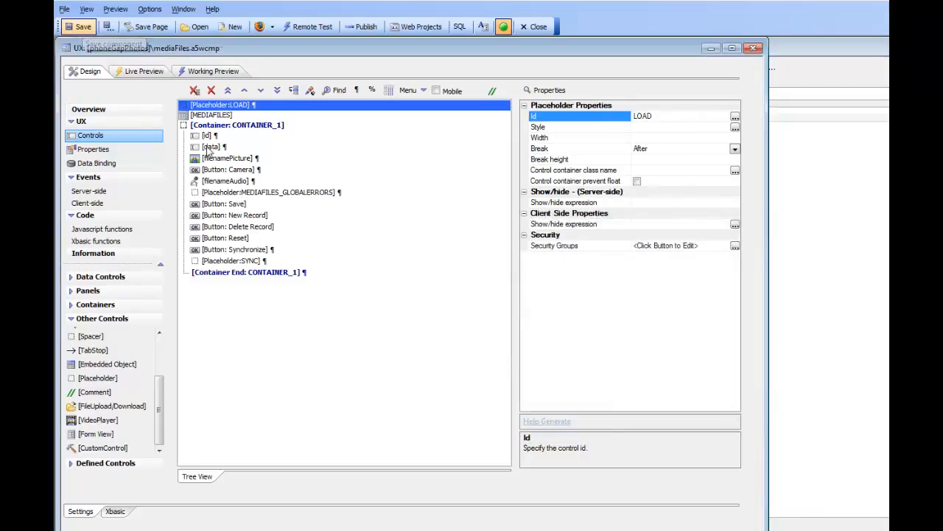
In the list's media files settings, enable upload progress display and set its progress placeholder to SYNC
left_click(206, 116)
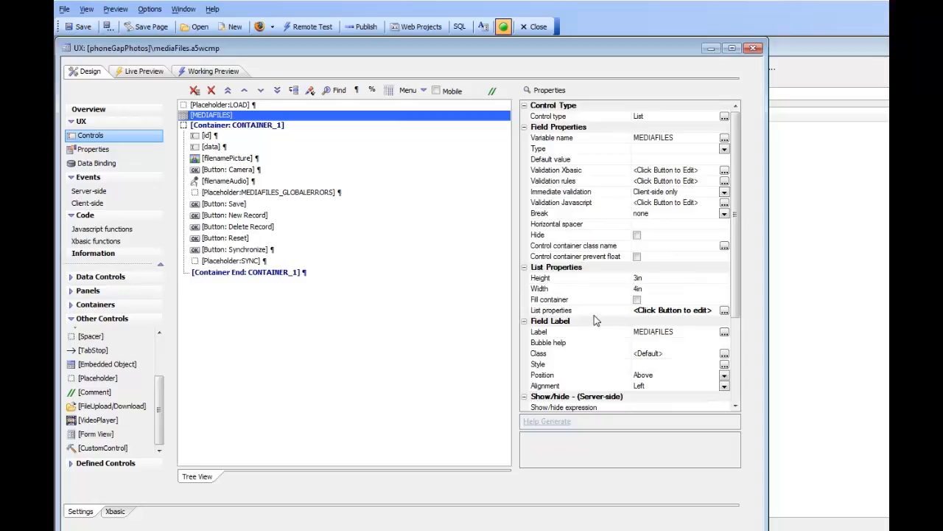
left_click(593, 314)
double_click(592, 314)
left_click(576, 125)
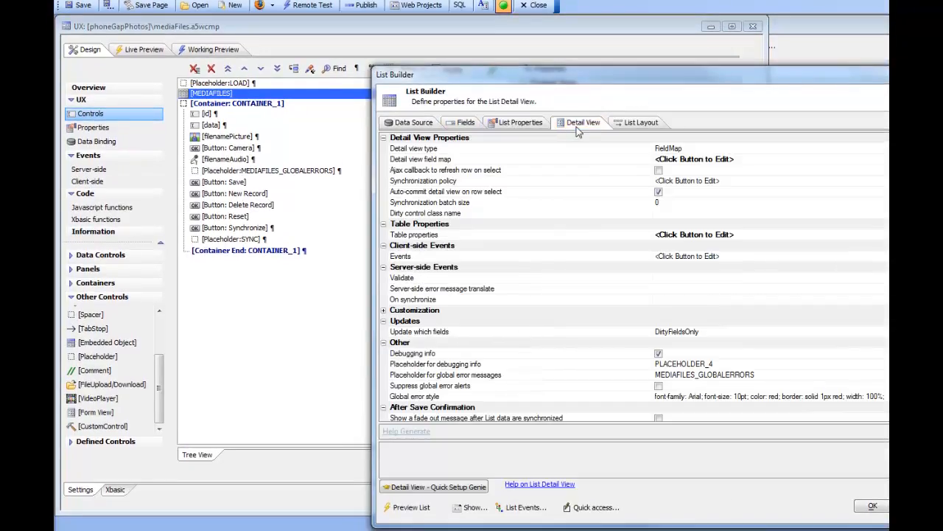
left_click(494, 396)
scroll(504, 380, "down", 3)
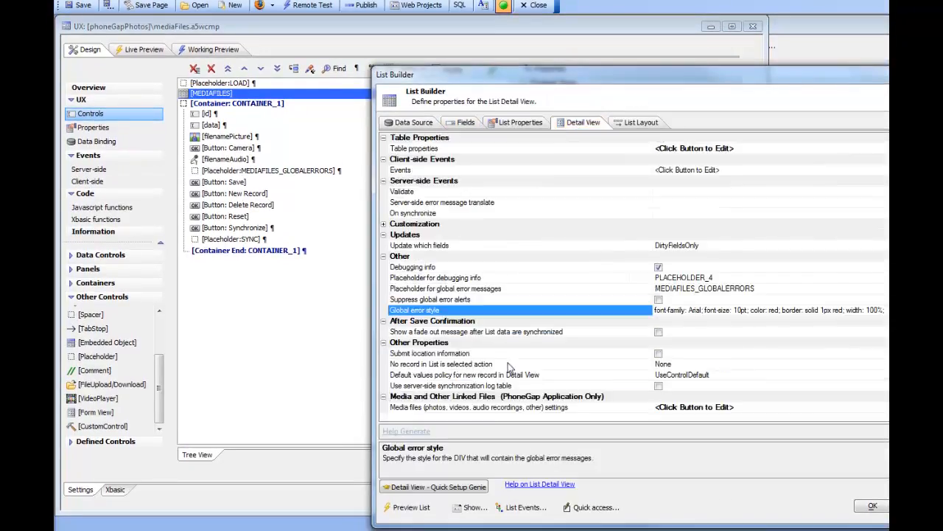
left_click(436, 409)
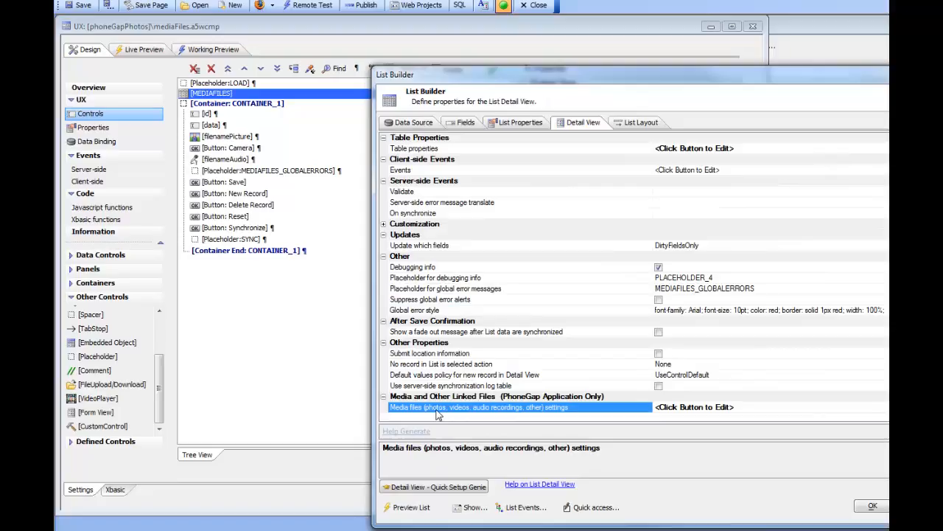
double_click(436, 409)
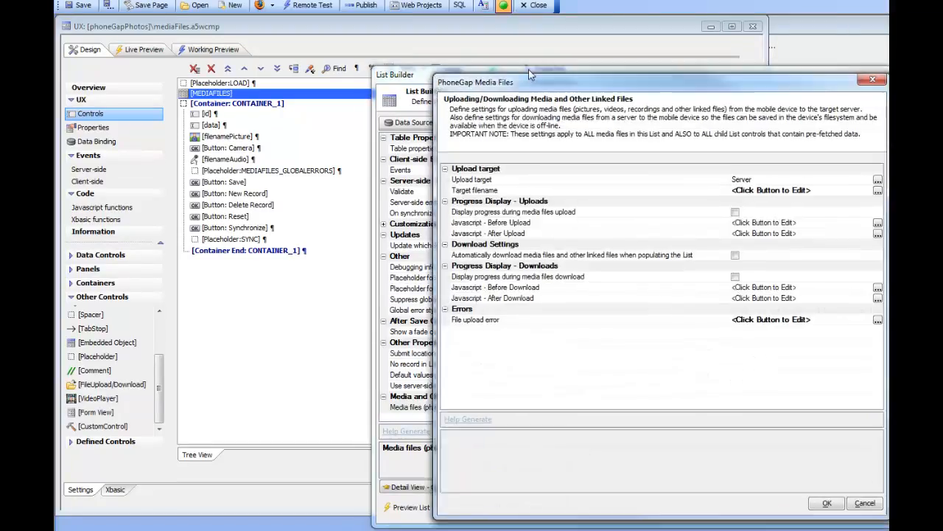
left_click_drag(563, 81, 309, 74)
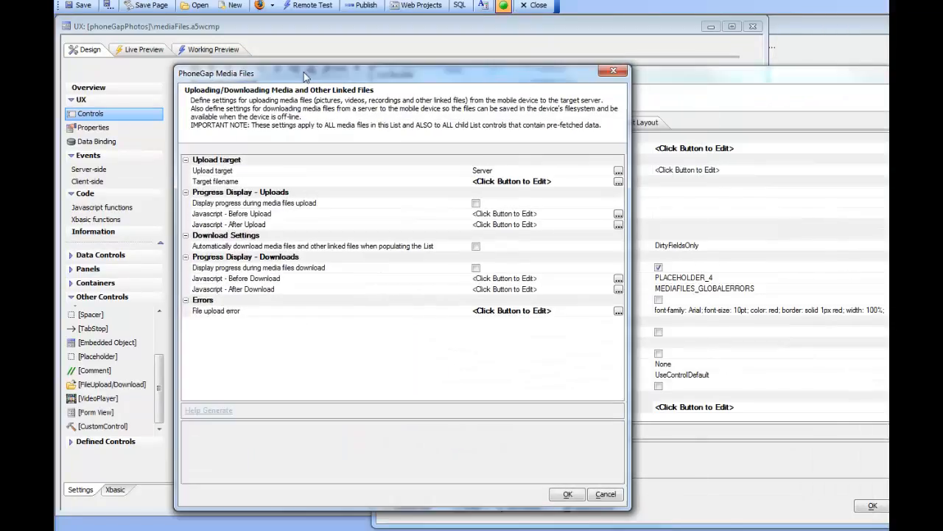
left_click(476, 204)
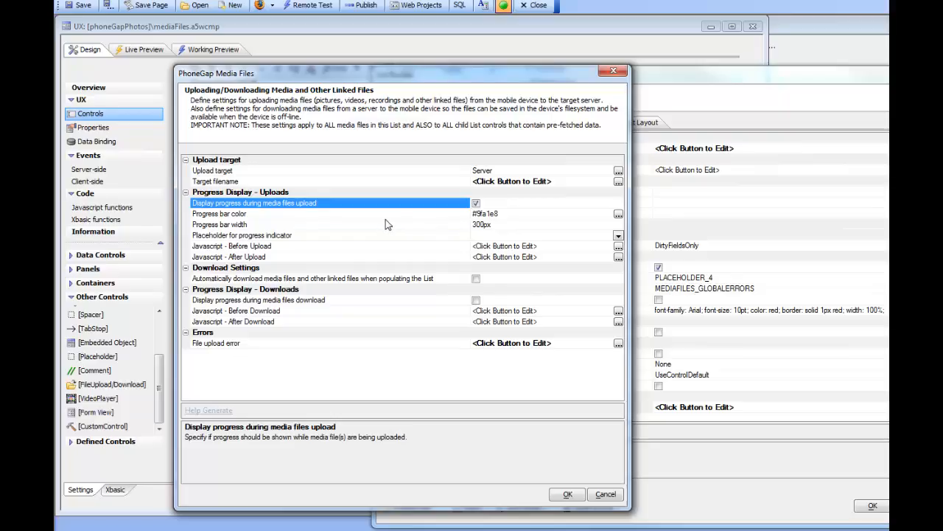
left_click(332, 235)
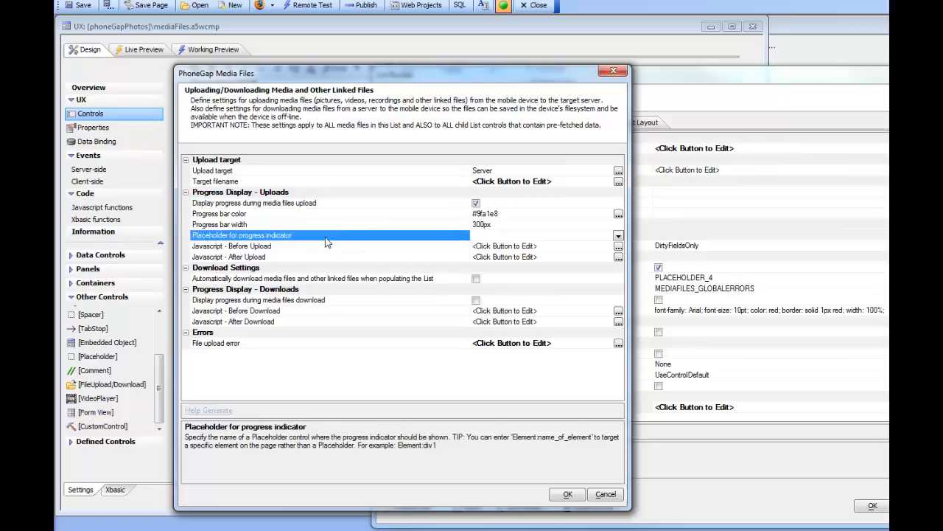
left_click(619, 236)
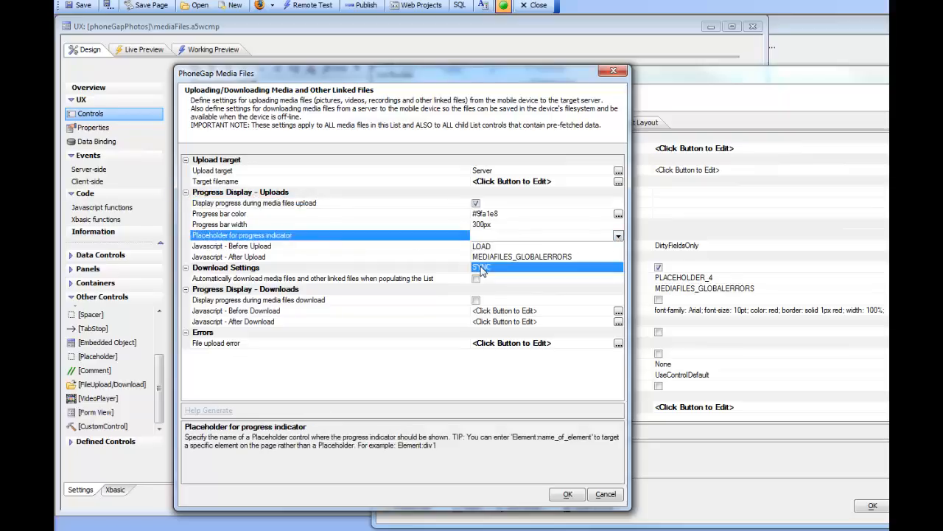
left_click(481, 268)
Enable automatic download of media files when populating the list and automatic deletion of un-referenced files
left_click(287, 280)
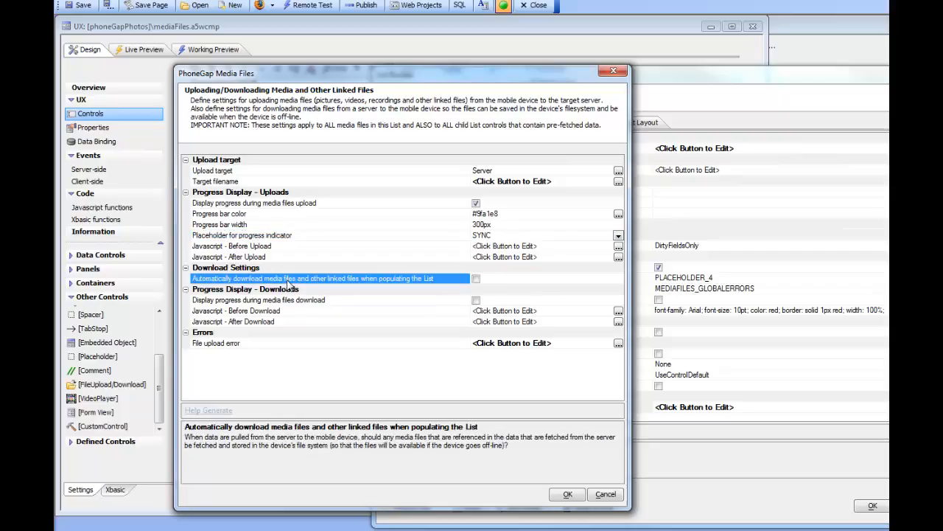
left_click(476, 279)
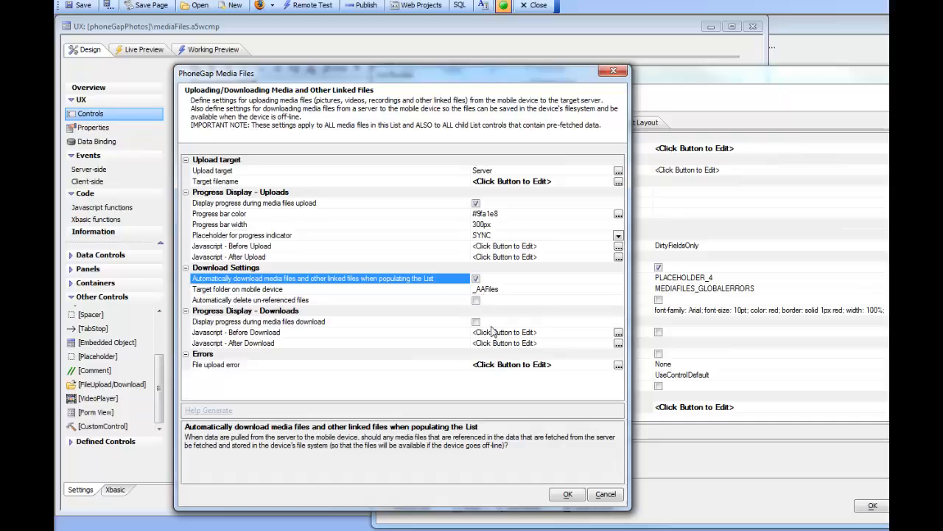
left_click(421, 293)
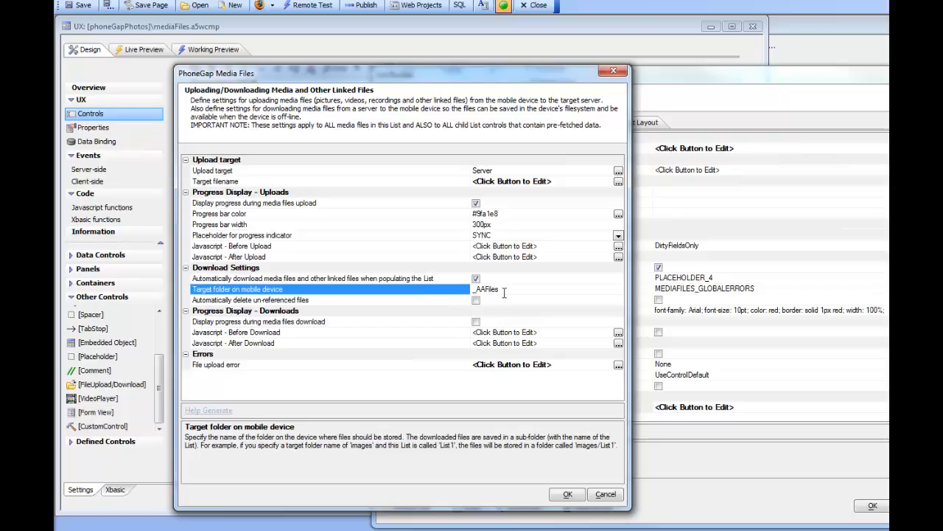
left_click(405, 301)
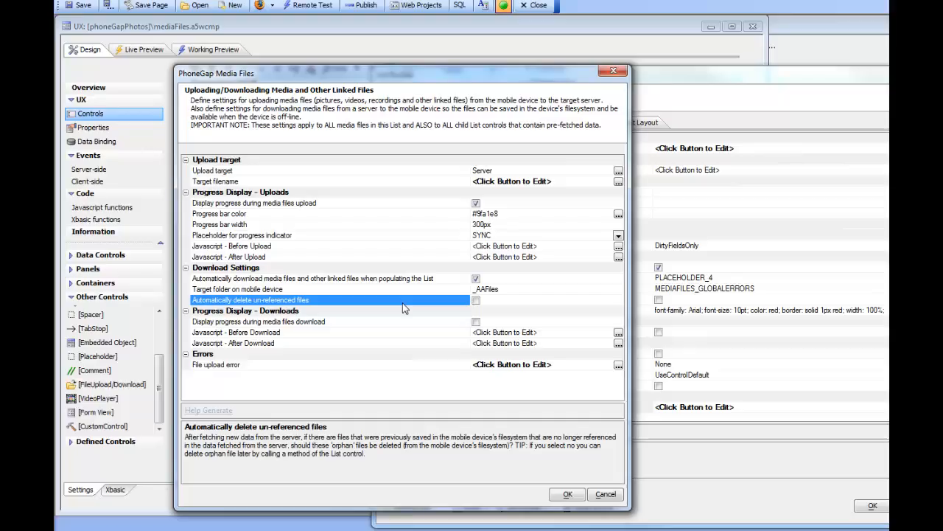
left_click(475, 301)
Enable download progress display with progress placeholder LOAD and confirm the media files settings
left_click(476, 322)
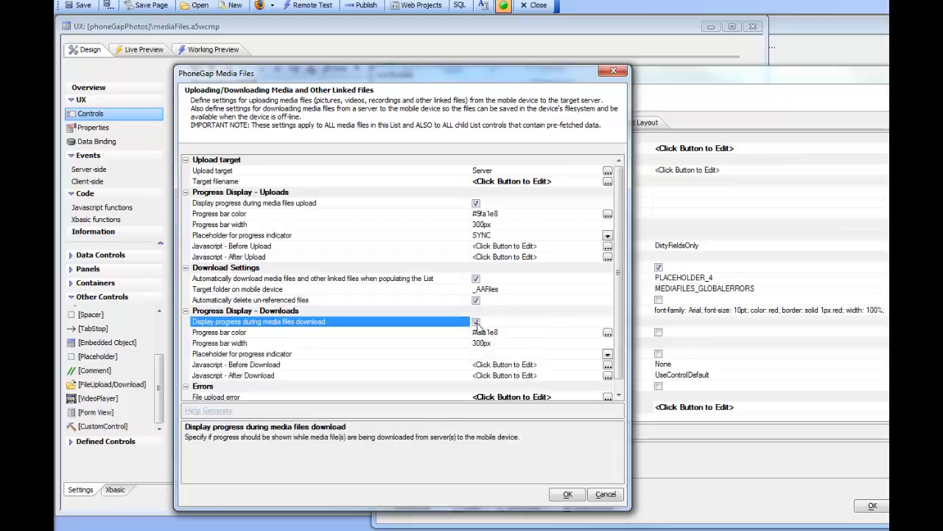
left_click(607, 354)
left_click(484, 365)
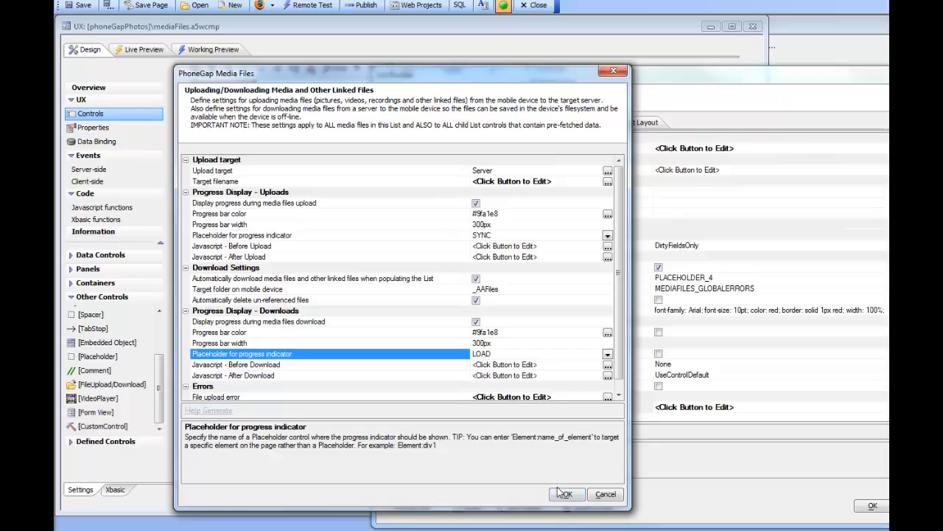
left_click(288, 175)
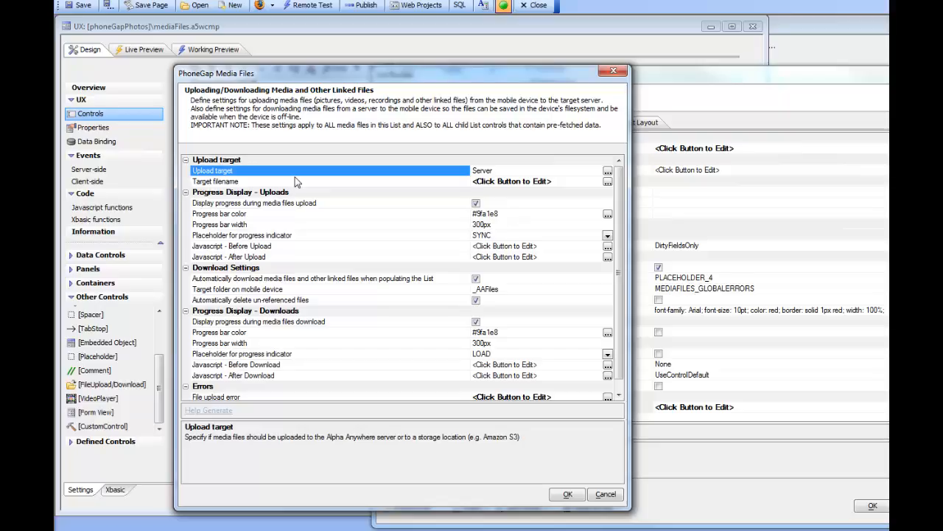
left_click(566, 494)
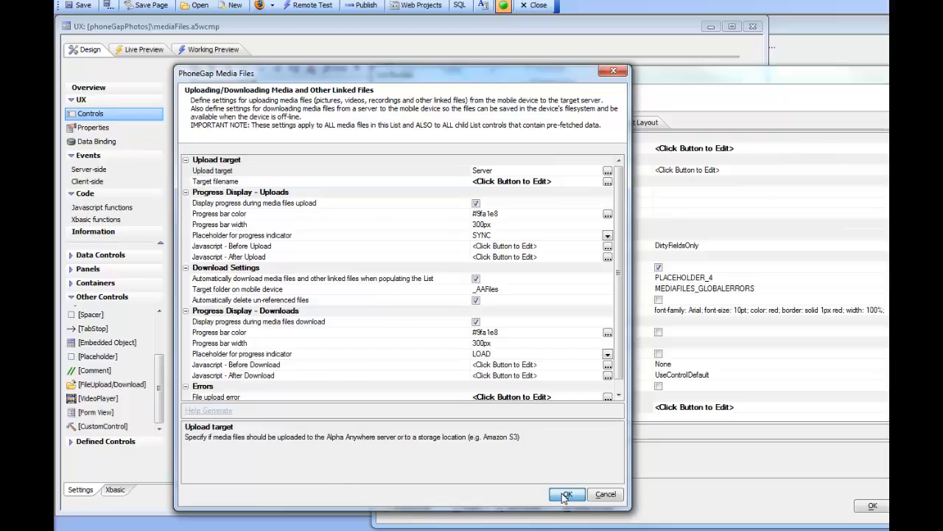
In the List Builder's fields, open the filenamePicture field's image capture properties and change the upload folder to myImages
left_click(464, 122)
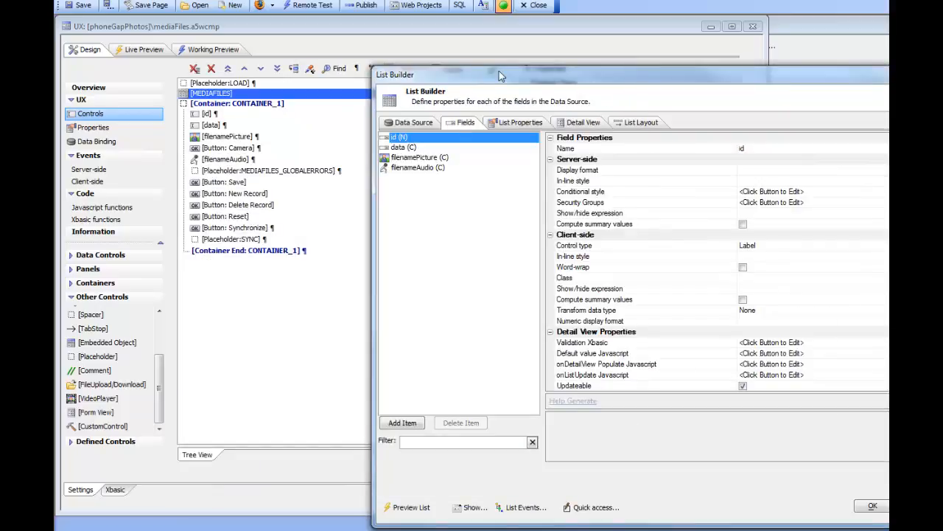
left_click_drag(499, 76, 247, 81)
left_click(178, 154)
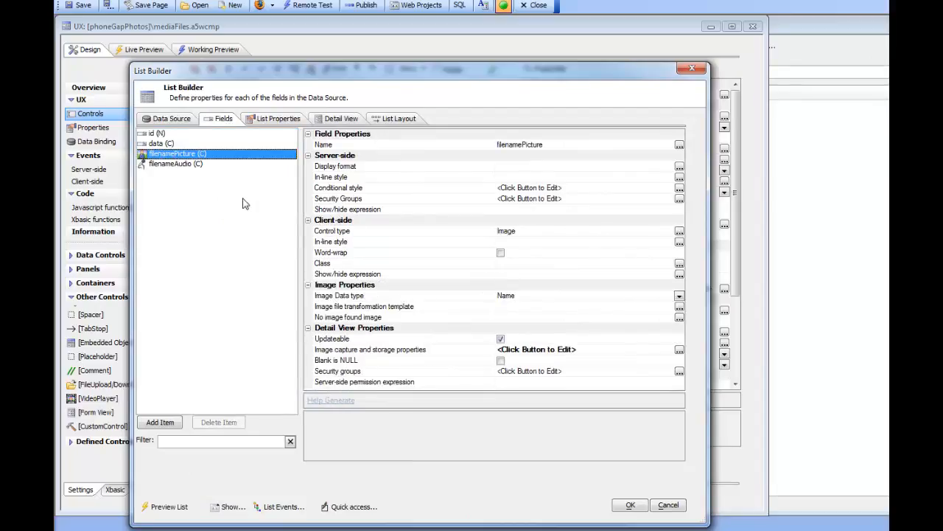
left_click(353, 349)
double_click(354, 351)
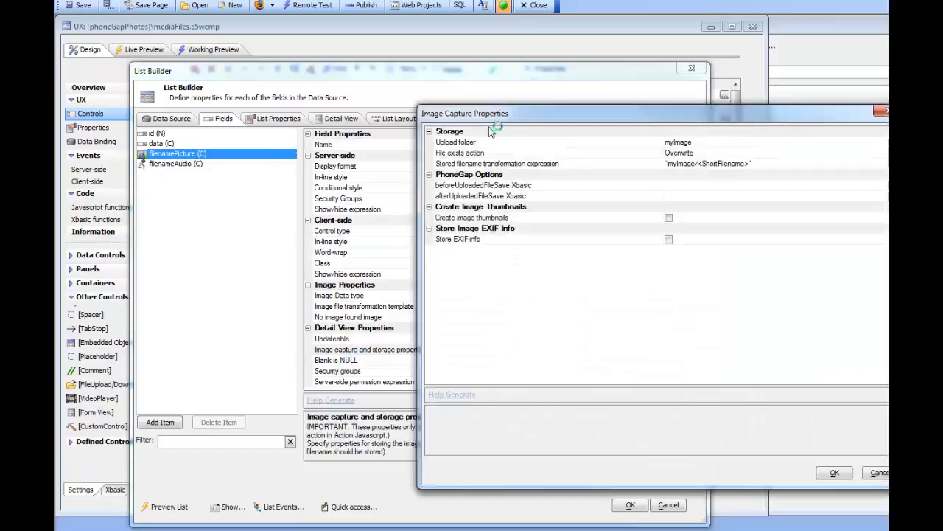
left_click_drag(556, 113, 357, 177)
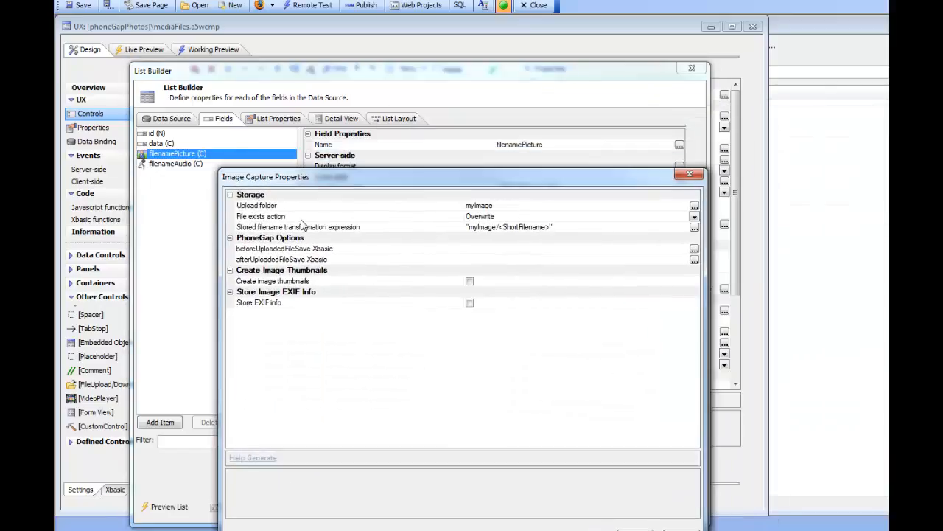
left_click(265, 206)
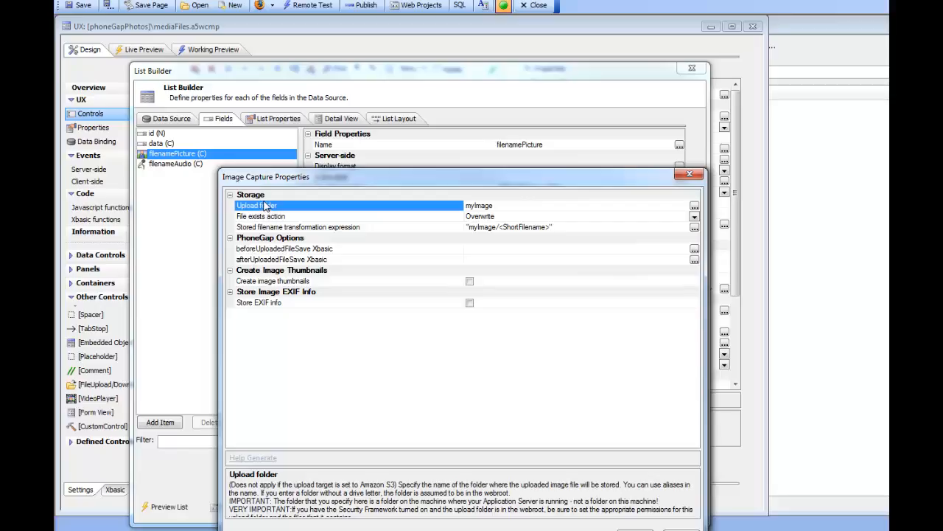
left_click(507, 206)
type("s")
double_click(392, 228)
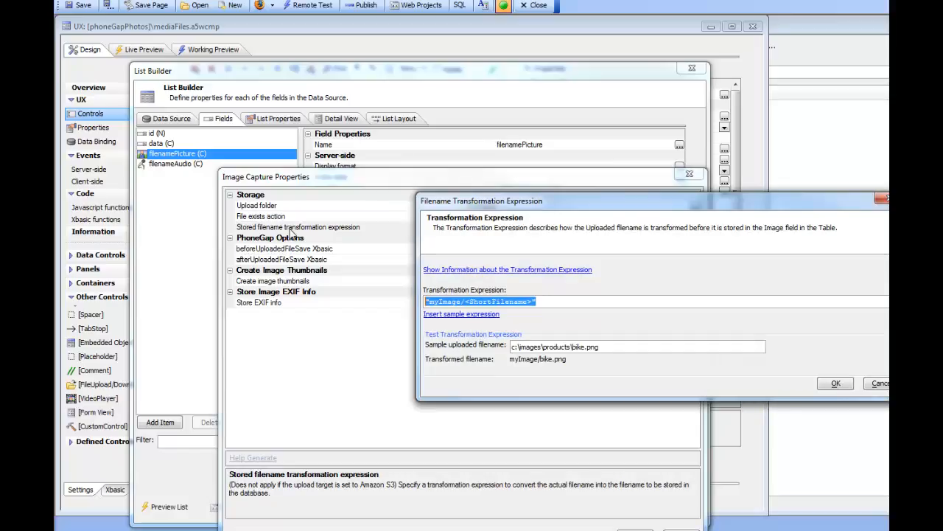
left_click_drag(535, 201, 380, 209)
left_click(308, 329)
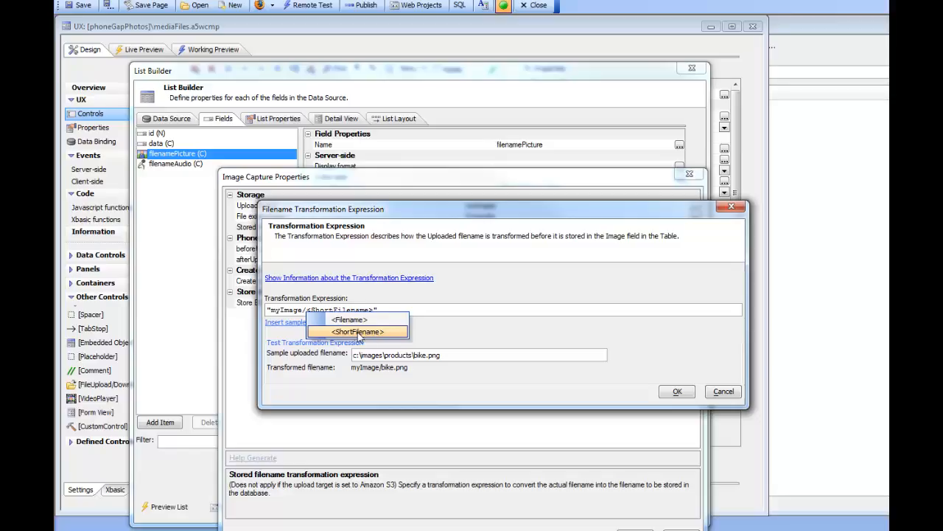
left_click(359, 332)
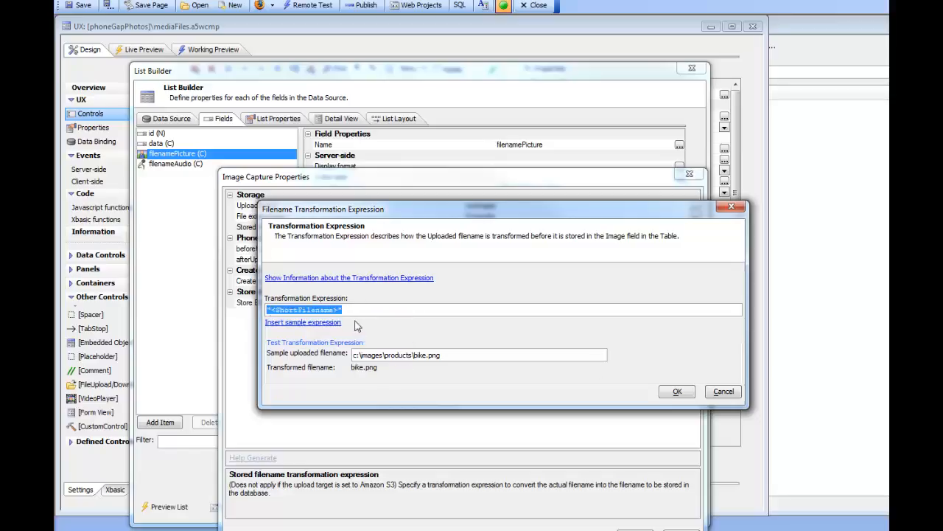
left_click(722, 391)
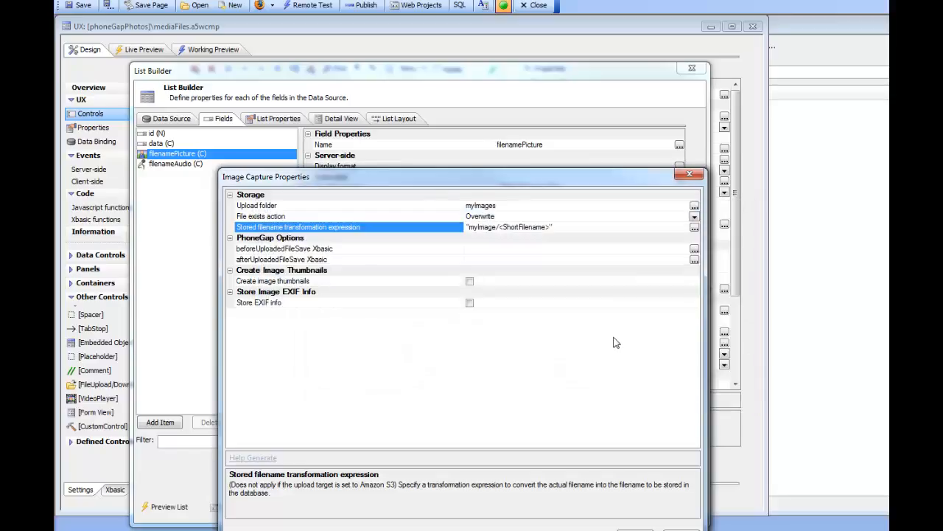
Change the stored filename transformation expression to "myImages/<ShortFilename>" and confirm the image capture properties
double_click(442, 208)
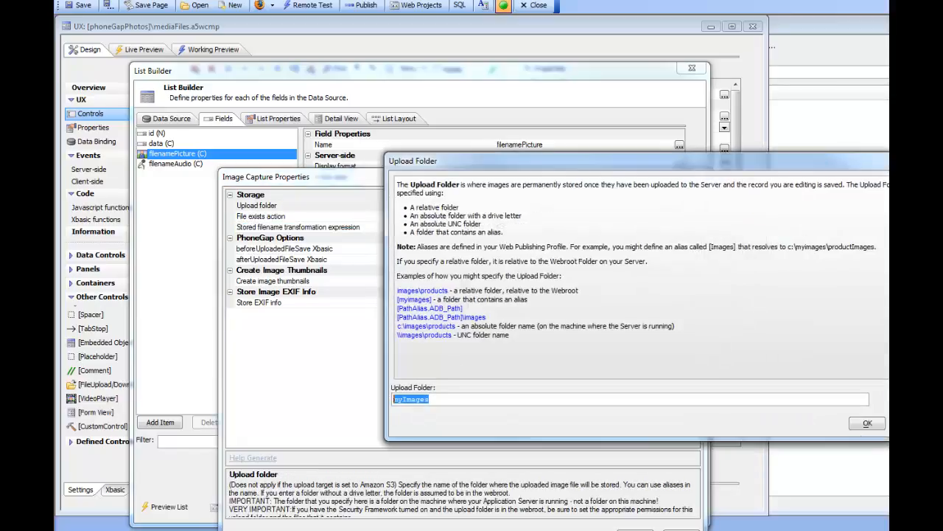
left_click(870, 424)
double_click(393, 229)
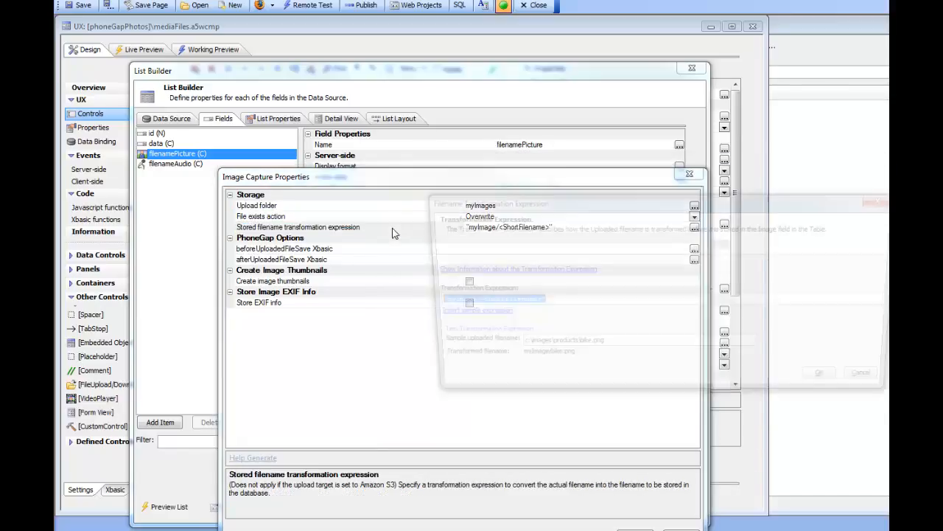
left_click(461, 302)
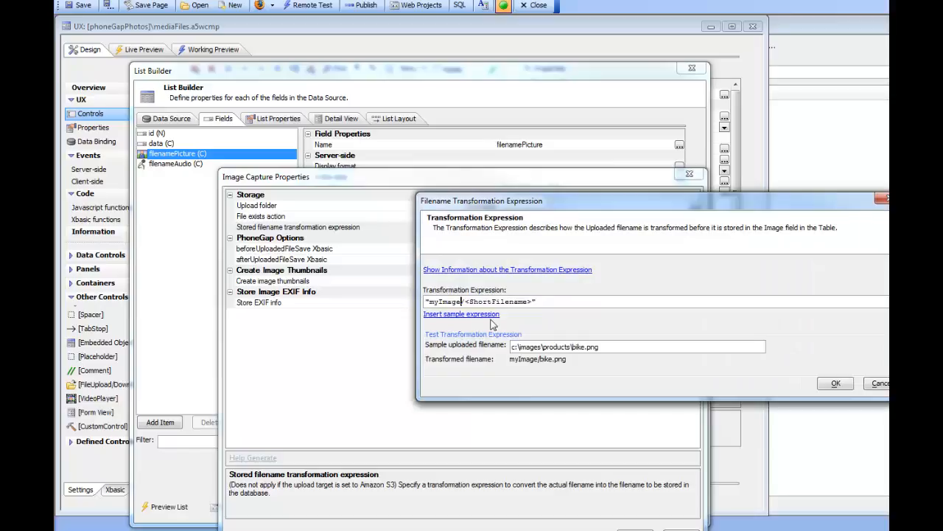
type("s")
left_click(835, 383)
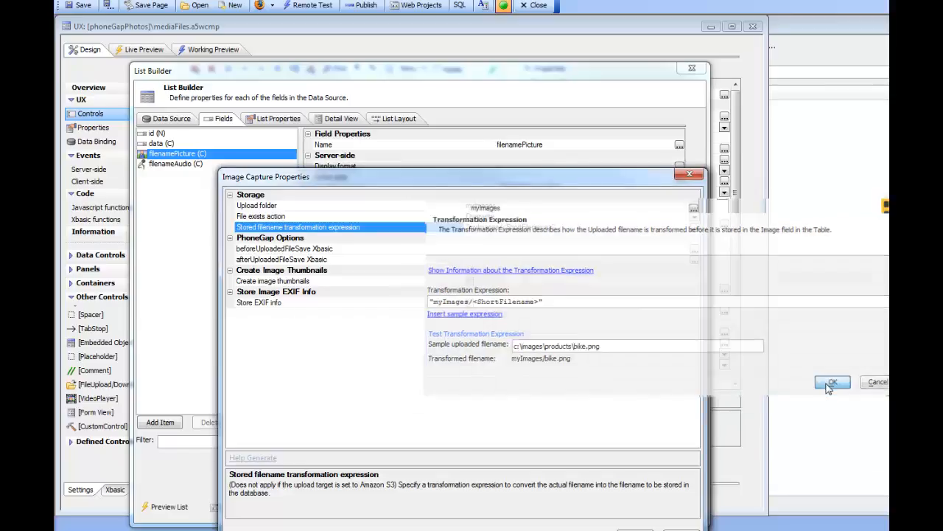
left_click(635, 528)
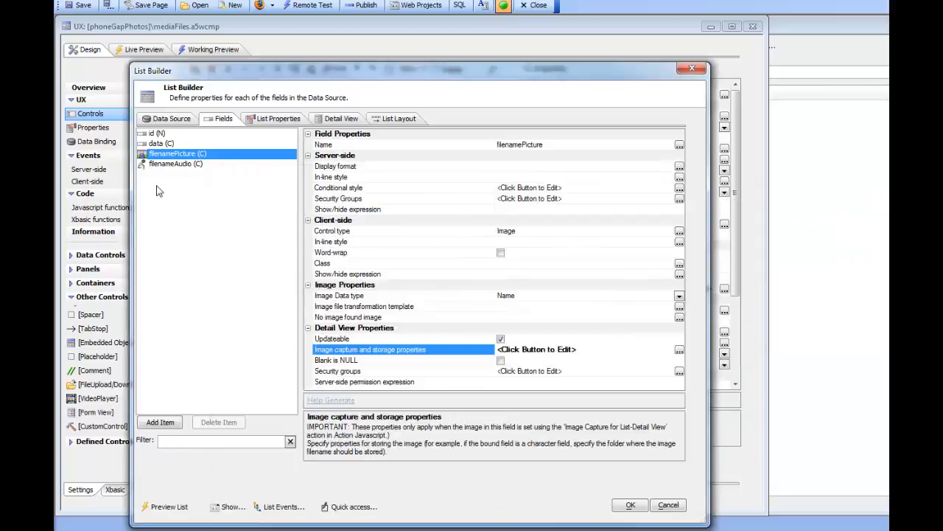
Open the filenameAudio field's audio capture and storage properties, review its upload folder and filename expression, and confirm
left_click(186, 164)
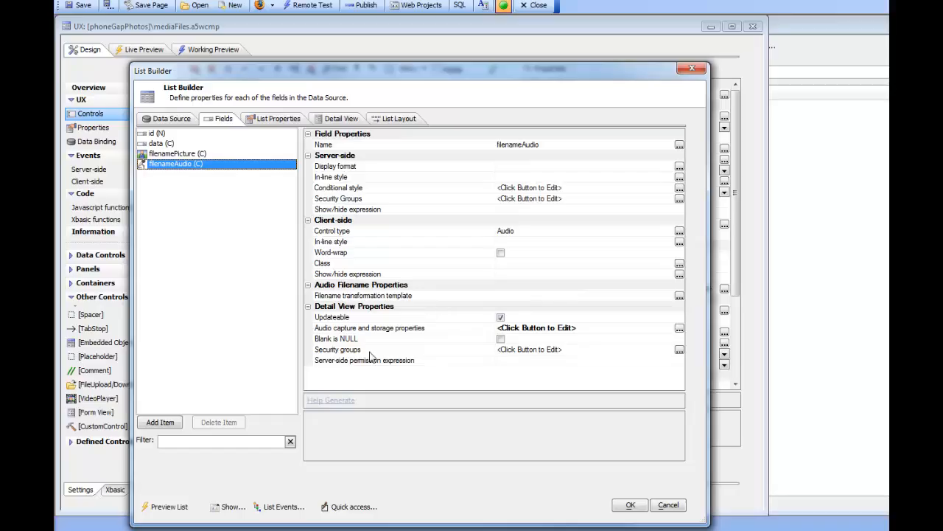
double_click(336, 327)
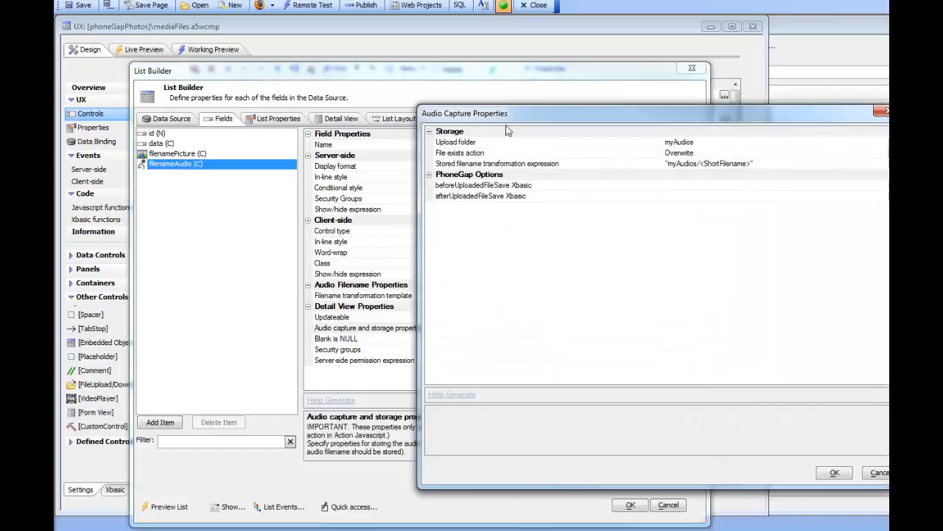
left_click_drag(514, 118, 333, 166)
left_click(313, 191)
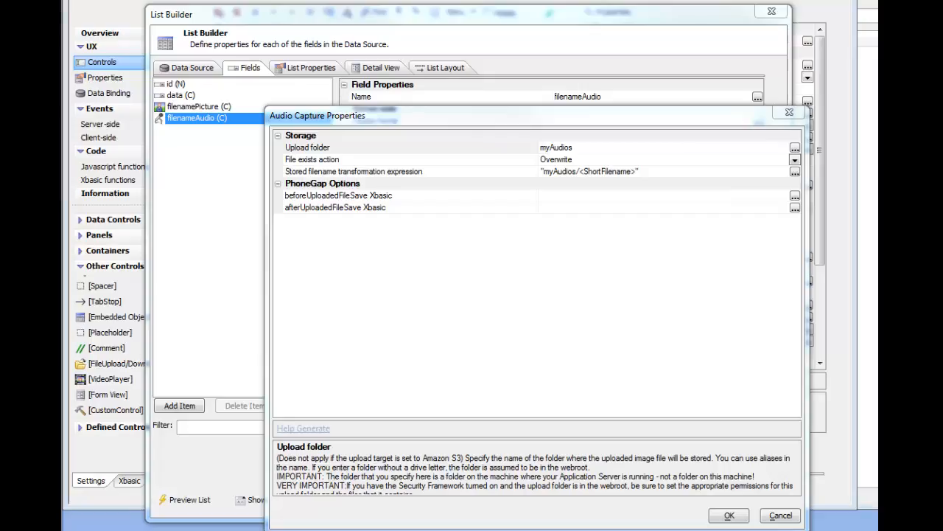
left_click_drag(363, 129, 332, 215)
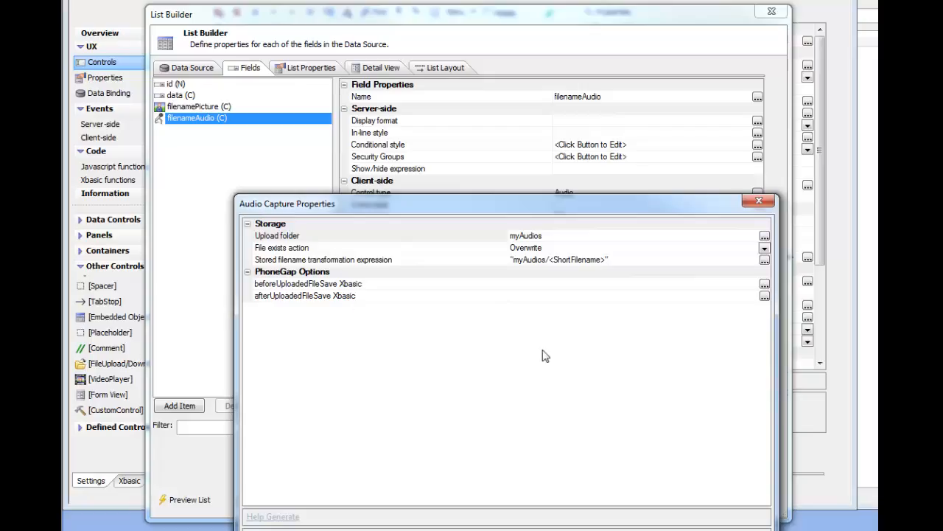
left_click_drag(411, 212, 306, 73)
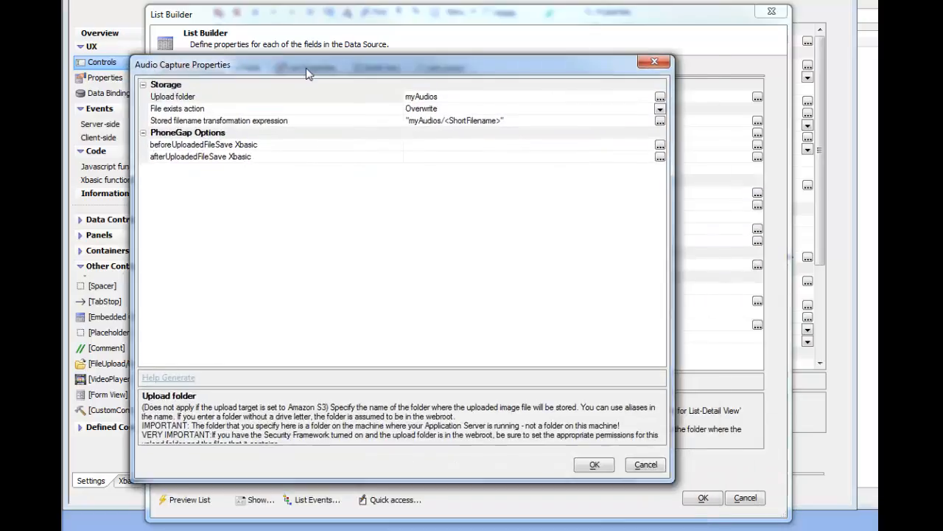
left_click(592, 468)
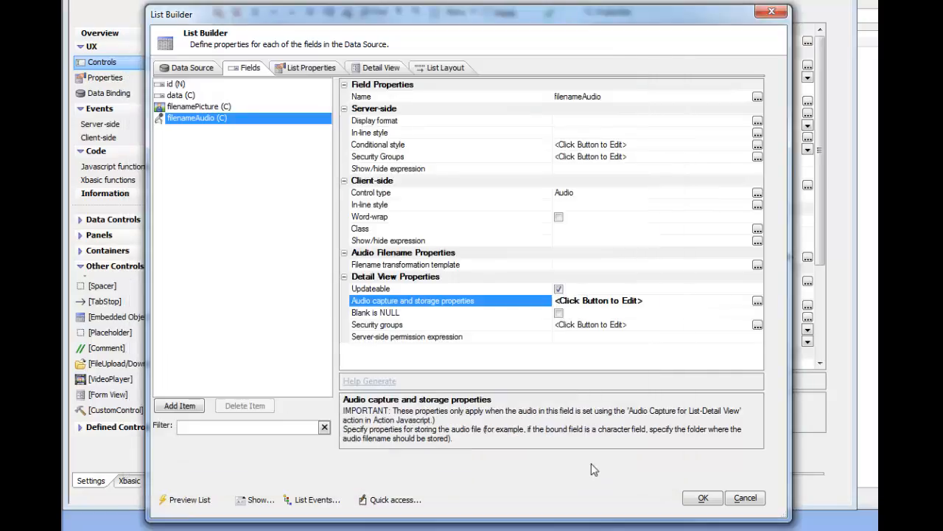